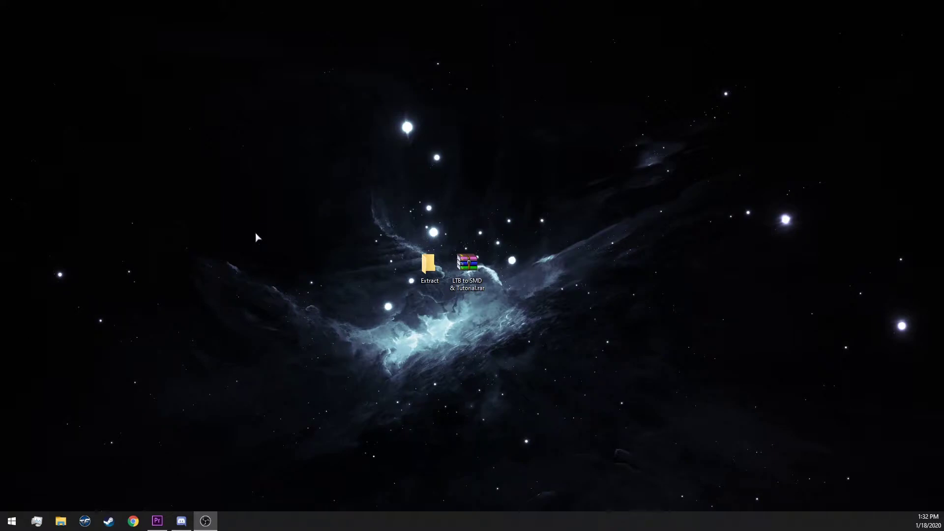
Drag the three program folders from the archive's Tools & Tutorial folder onto the desktop, then close WinRAR
double_click(484, 267)
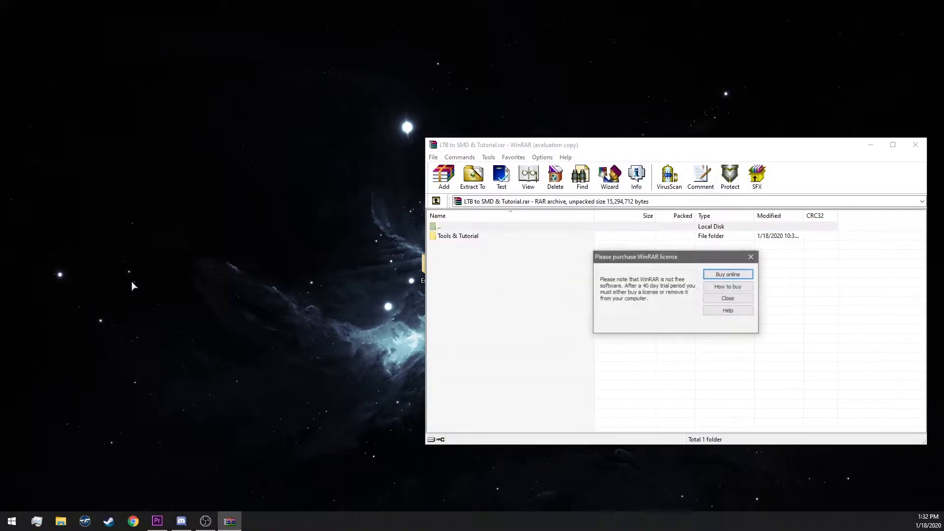
left_click(727, 300)
double_click(458, 236)
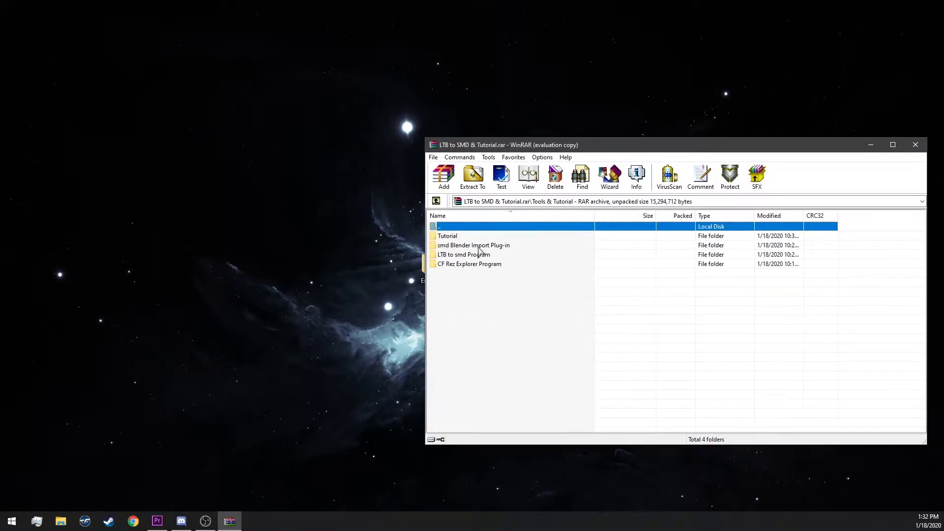
mouse_move(498, 289)
left_mouse_down()
mouse_move(483, 250)
mouse_move(344, 279)
left_mouse_up()
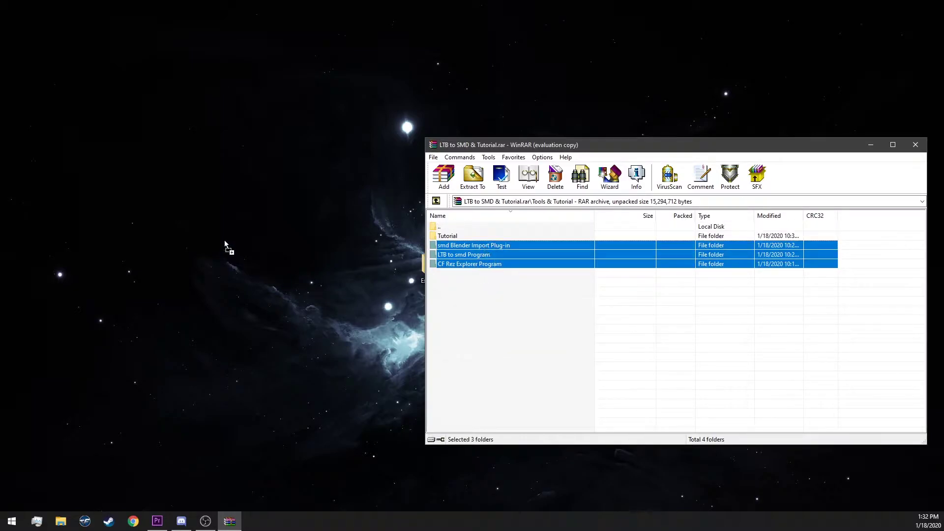
left_click_drag(225, 241, 240, 250)
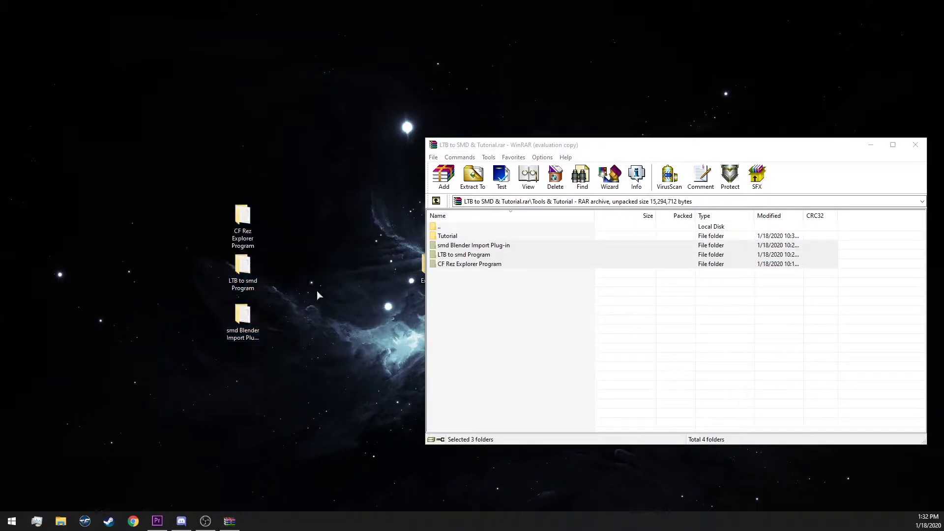
left_click(914, 145)
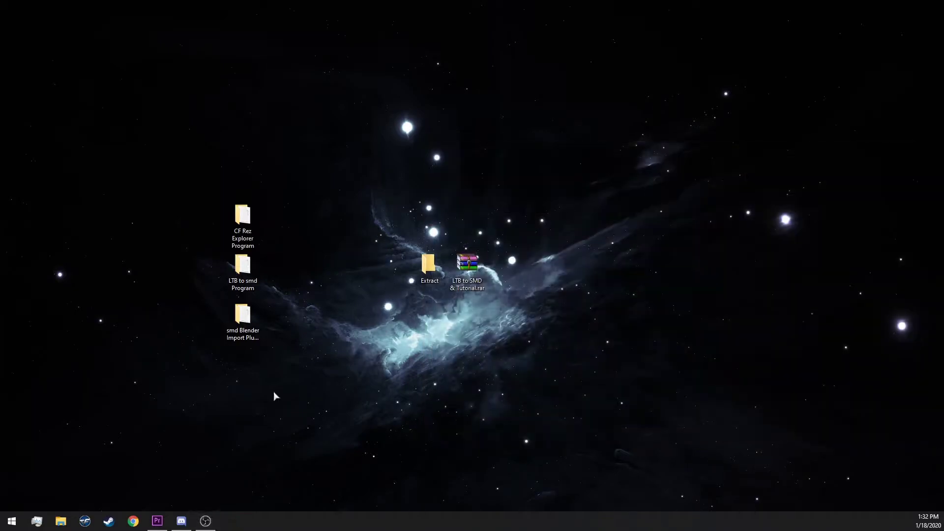
Open a File Explorer window and browse to the rez2 folder in the CrossFire game folder
key("super+e")
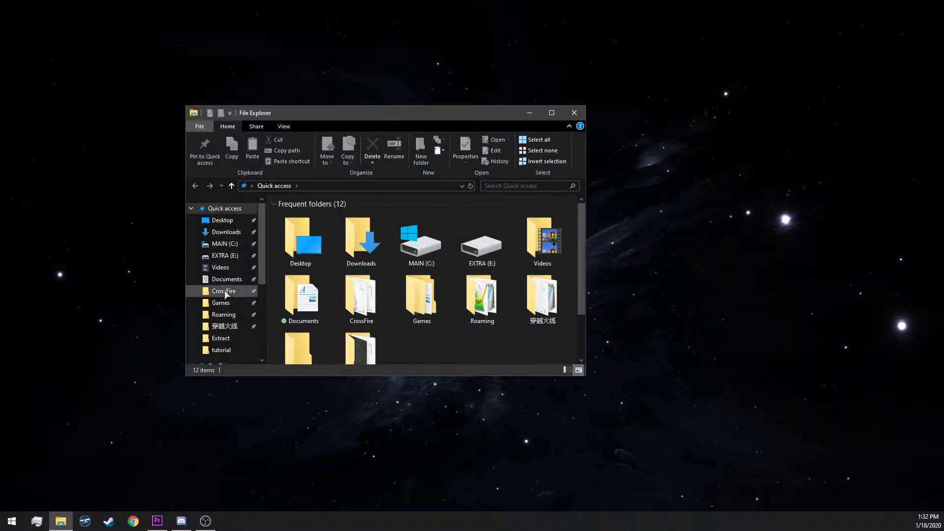
left_click(224, 291)
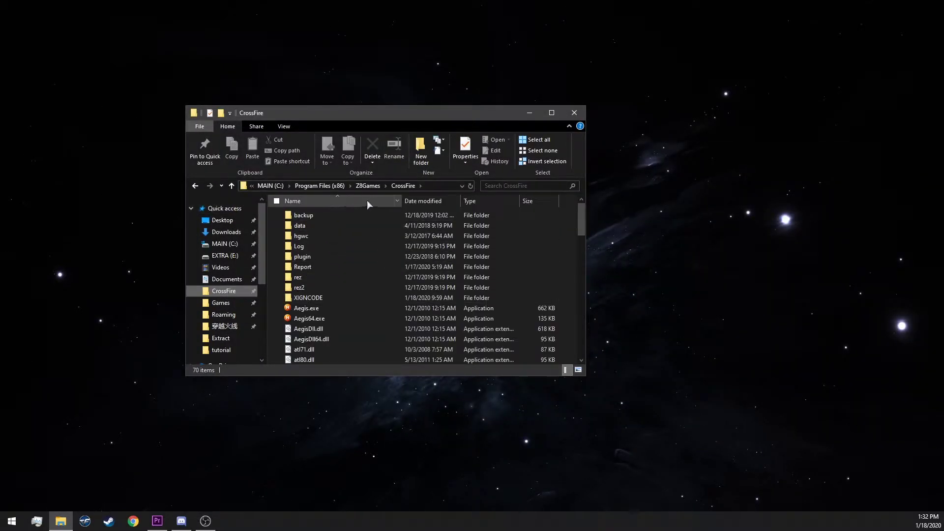
left_click(345, 286)
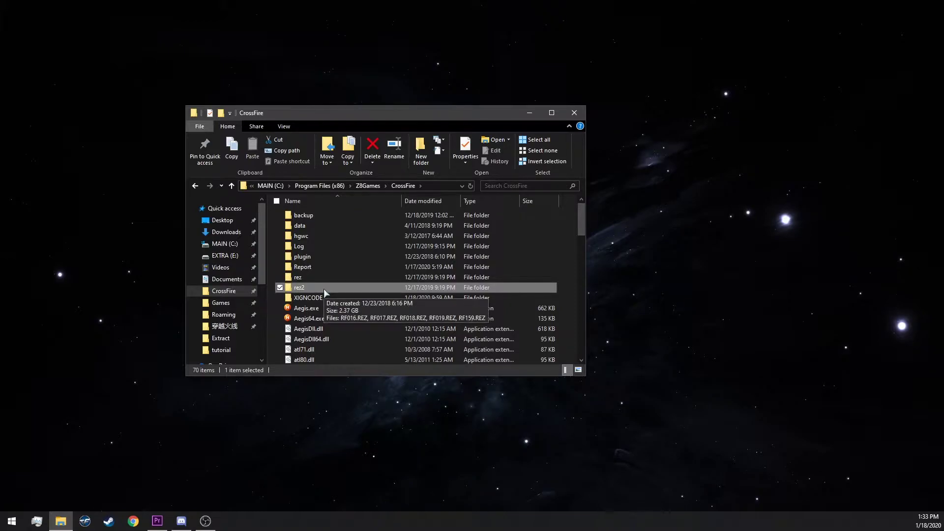
double_click(324, 288)
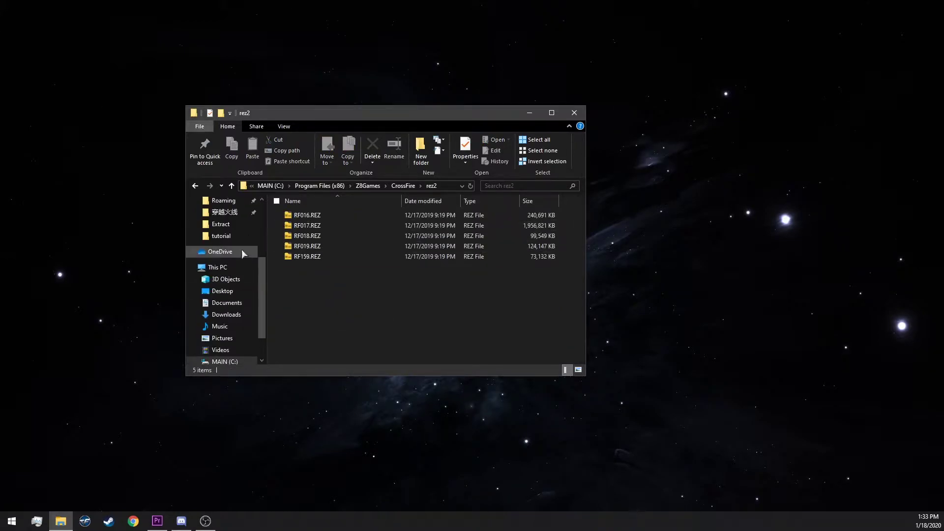
Open rez2 under EXTRA (E:) > 穿越火线 and try opening RF016.REZ
left_click(231, 216)
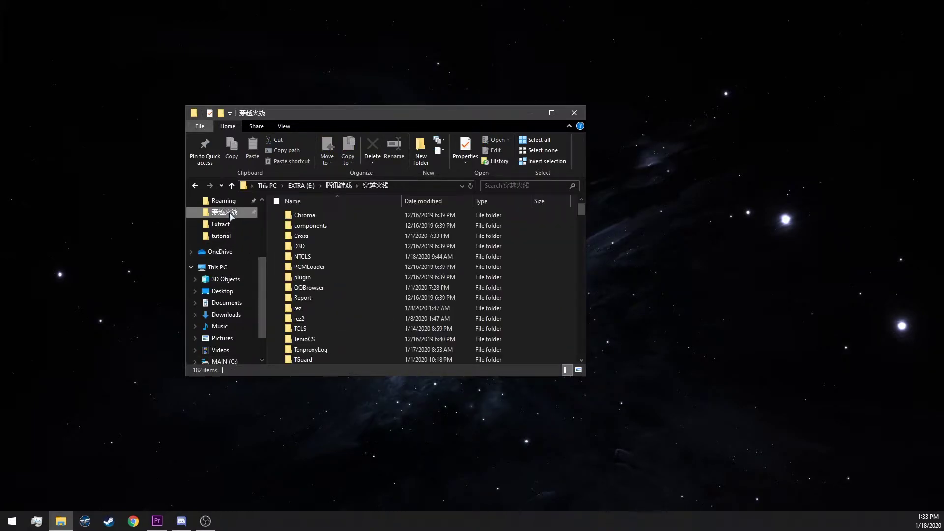
left_click(308, 319)
double_click(308, 319)
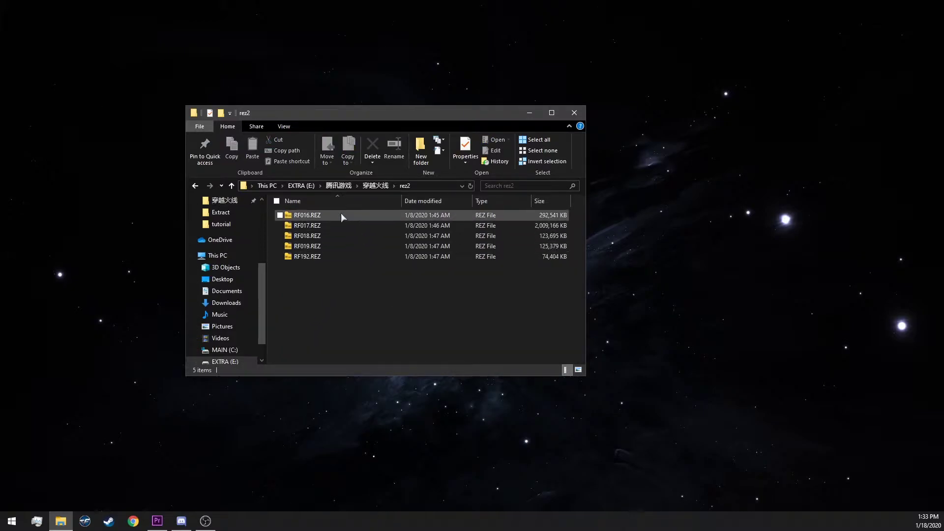
mouse_move(349, 217)
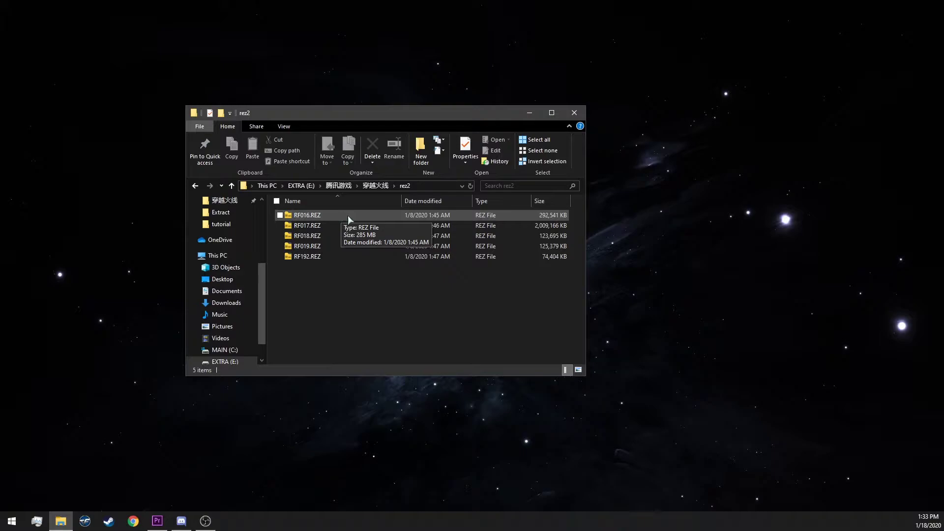
double_click(347, 216)
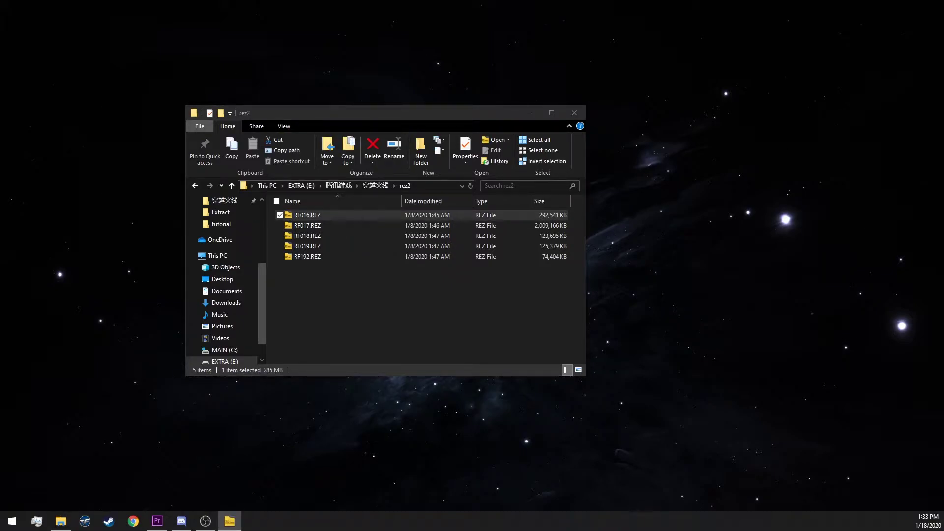
Open RF016.REZ with CF Rez Explorer, always using it for .REZ files
right_click(327, 215)
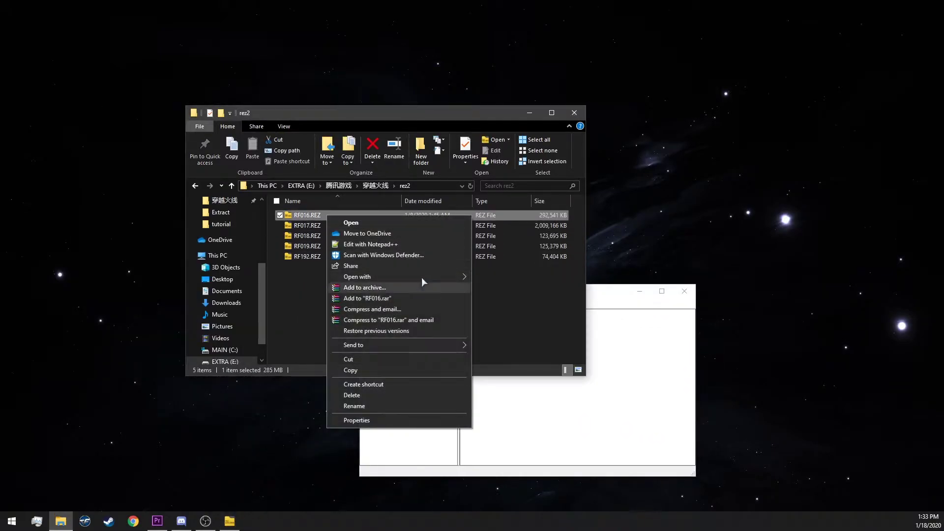
mouse_move(399, 276)
left_click(540, 294)
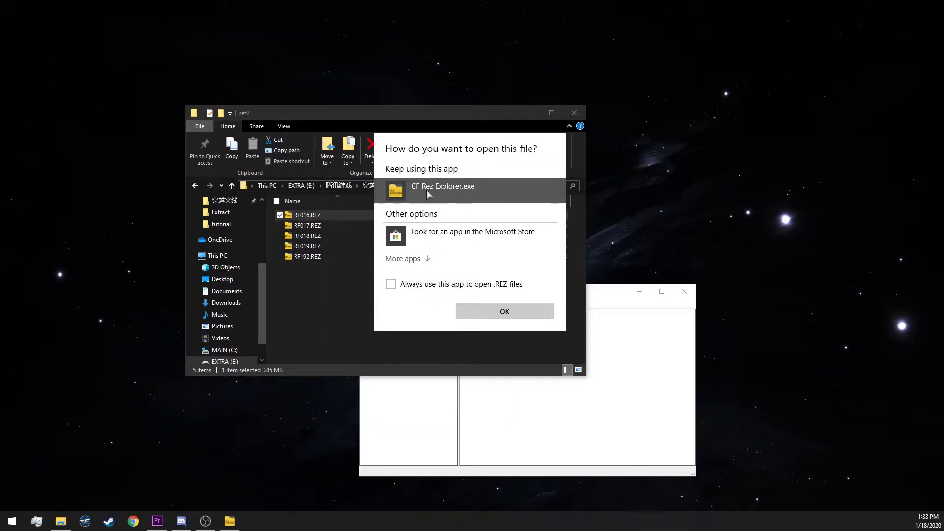
left_click(391, 284)
left_click(496, 315)
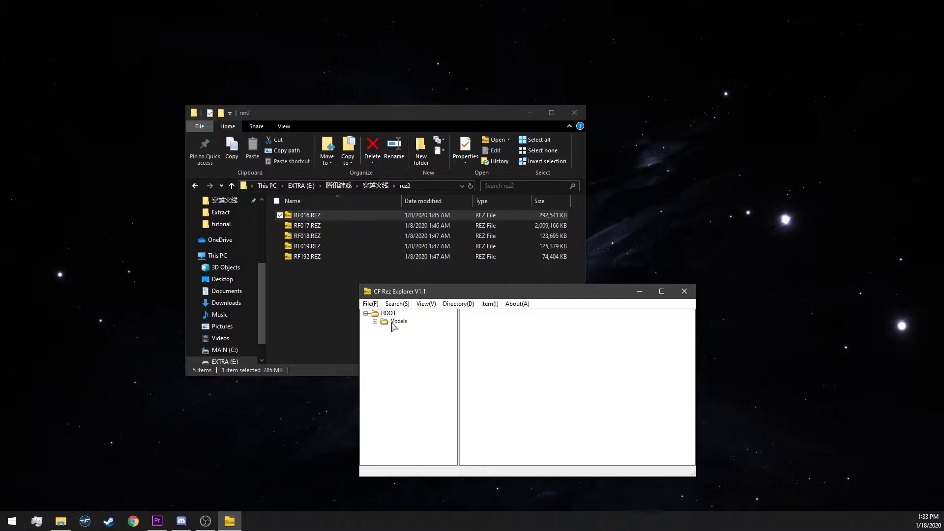
Extract the Models CHARACTER folder into the desktop's Extract folder
left_click(393, 323)
left_click(417, 416)
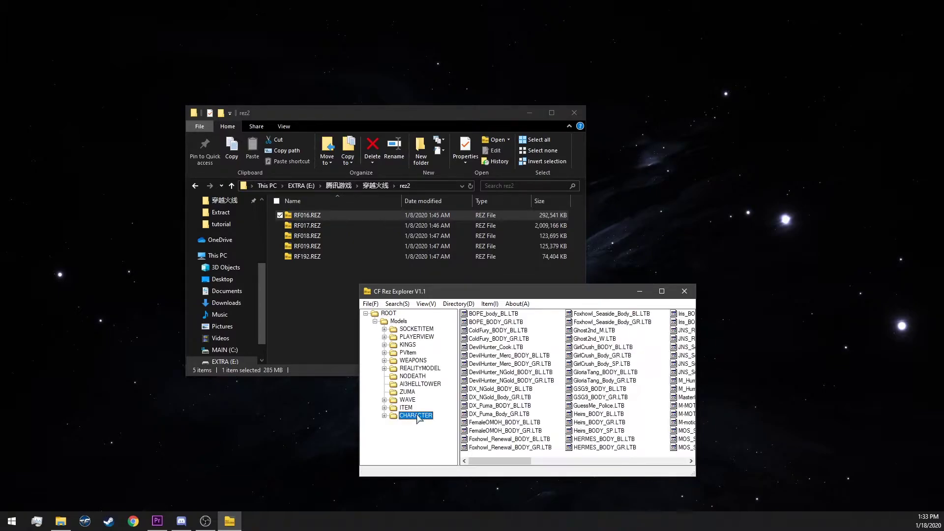
right_click(418, 417)
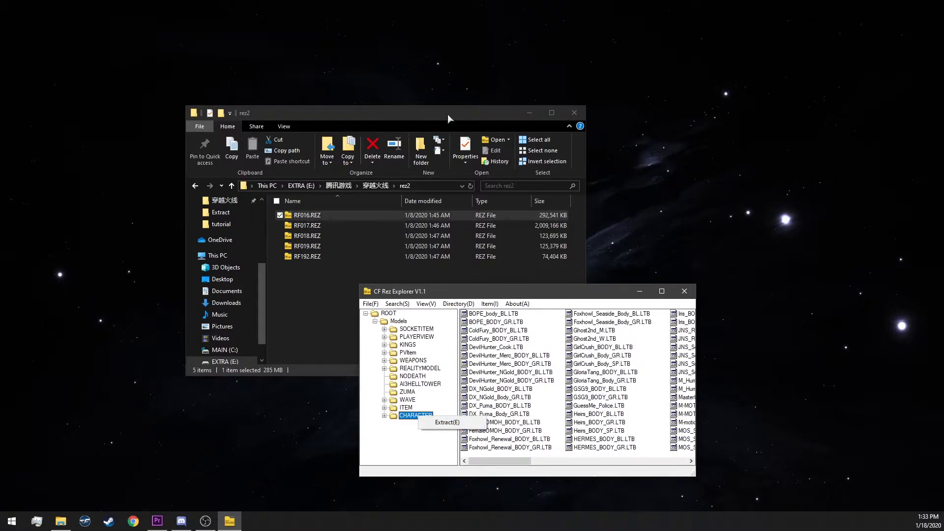
left_click_drag(448, 114, 773, 47)
right_click(415, 416)
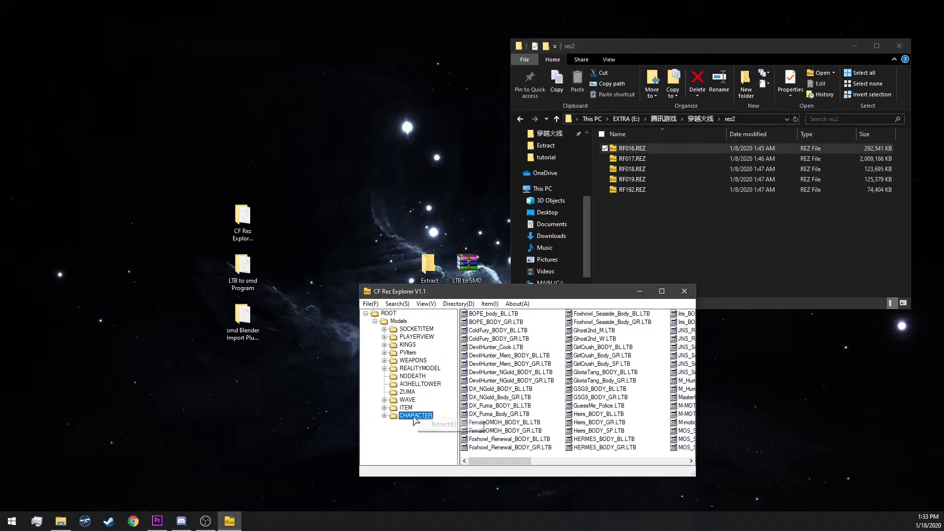
left_click(435, 426)
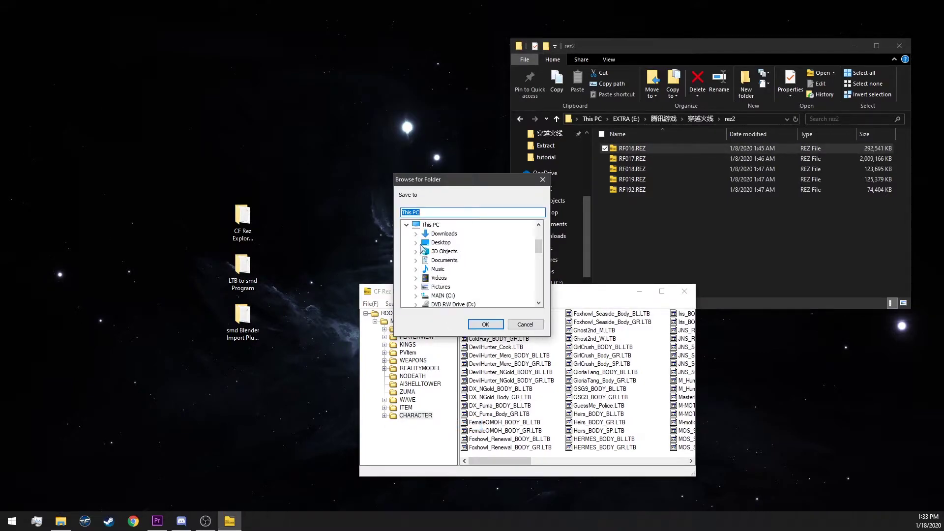
left_click(417, 243)
left_click(450, 279)
left_click(485, 325)
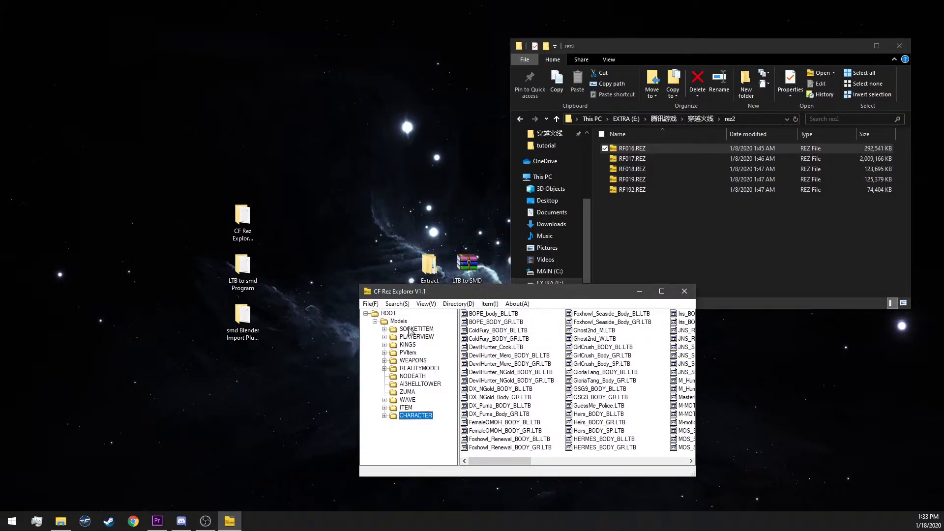
Extract the SOCKETITEM folder into Extract as well, dismiss the success message, and close CF Rez Explorer
left_click(410, 330)
right_click(418, 329)
left_click(437, 338)
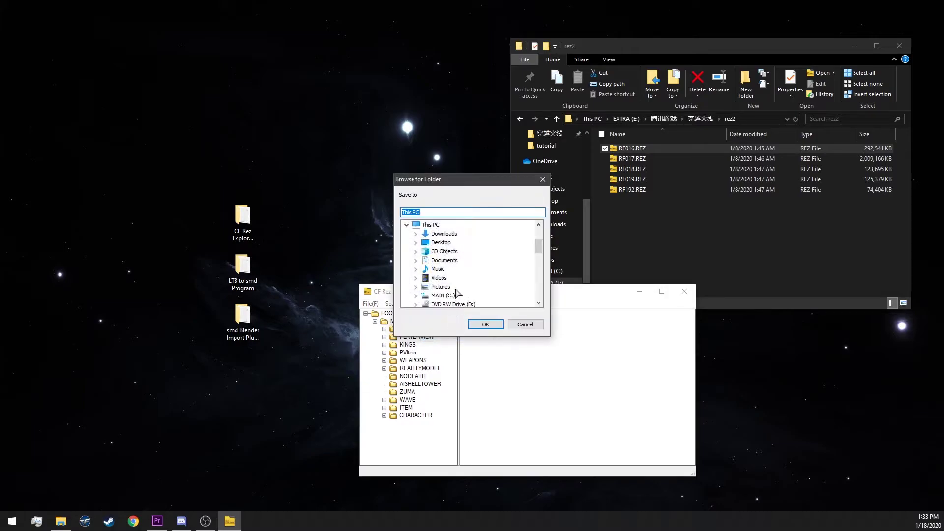
left_click(441, 242)
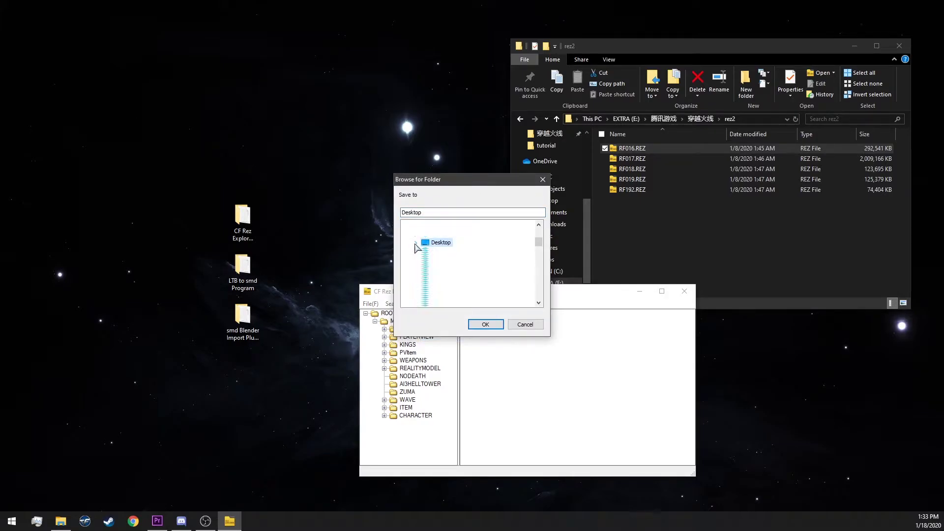
left_click(450, 279)
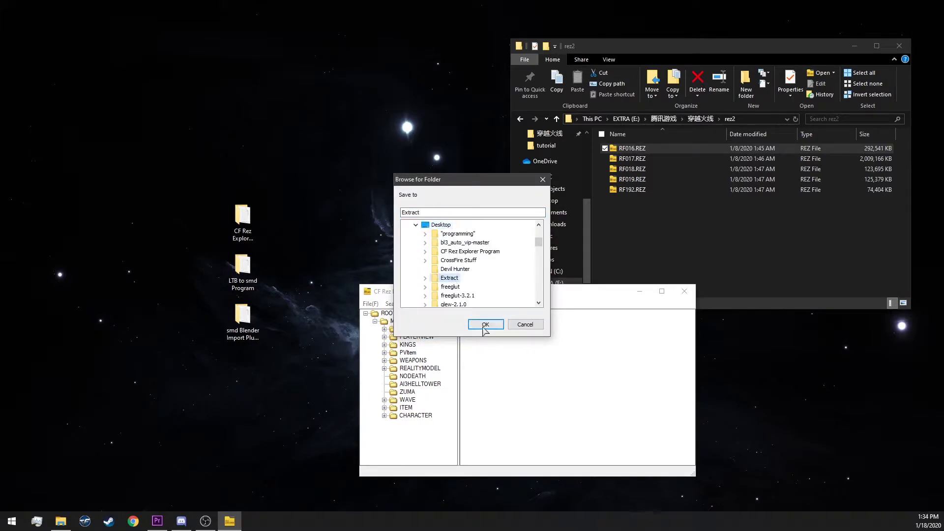
left_click(486, 325)
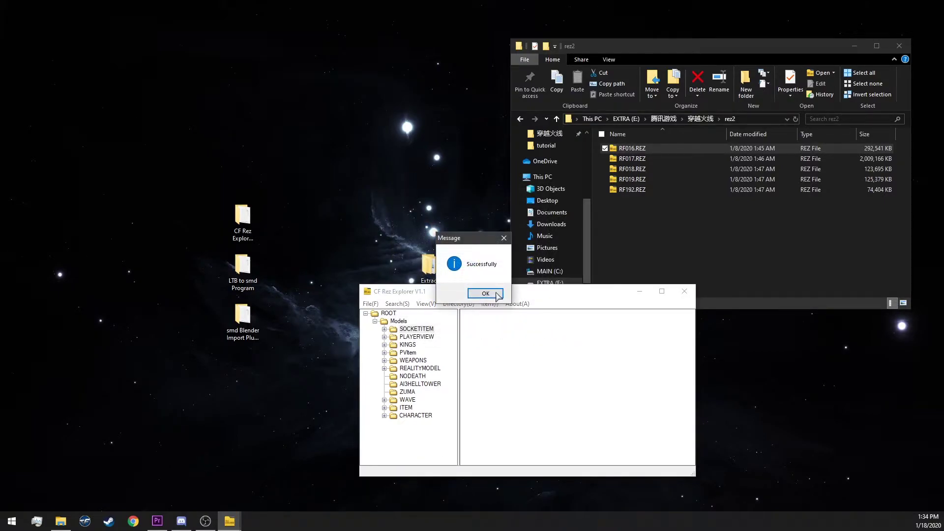
left_click(486, 294)
left_click(685, 292)
left_click(430, 267)
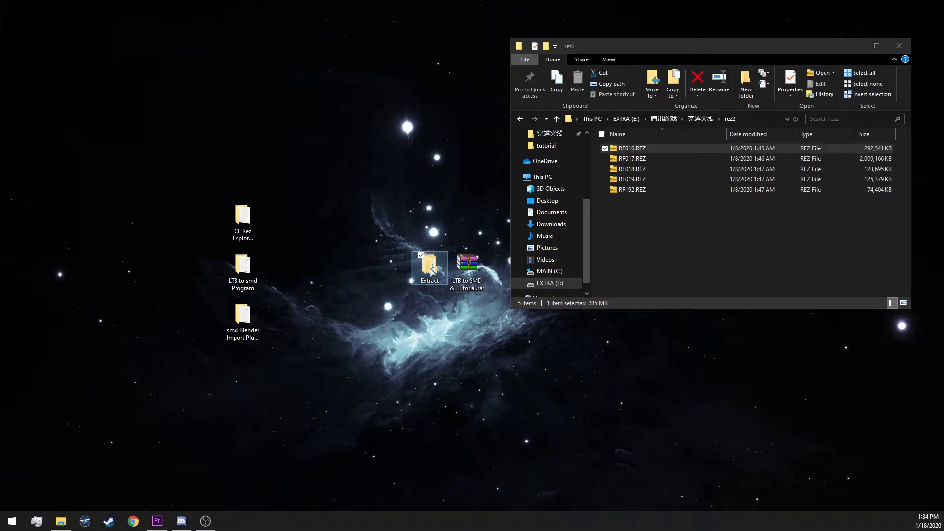
Copy Sicarios_BODY_BL.LTB from Extract\CHARACTER into the Extract folder
double_click(431, 269)
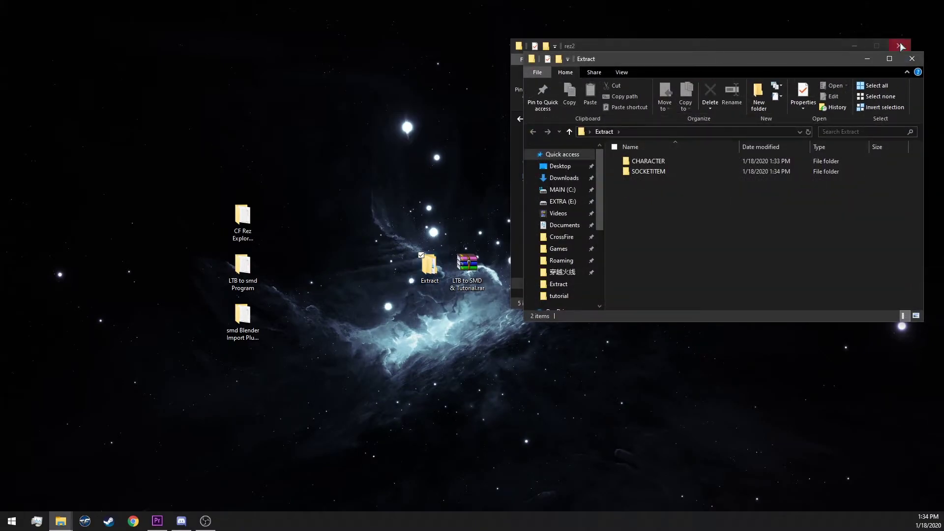
double_click(661, 162)
scroll(679, 196, "down", 5)
scroll(680, 197, "down", 5)
scroll(694, 189, "down", 5)
scroll(693, 190, "down", 5)
scroll(690, 199, "down", 5)
scroll(688, 200, "down", 2)
scroll(692, 206, "down", 3)
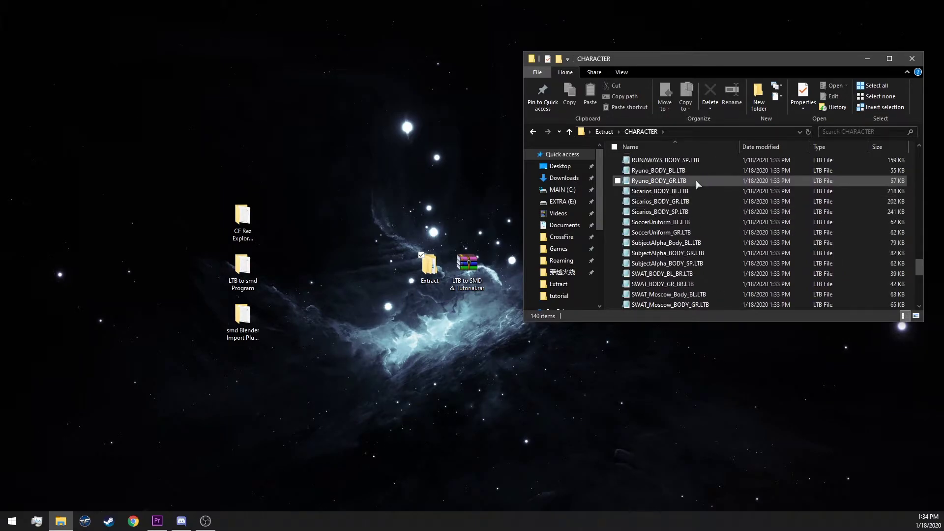
left_click(700, 190)
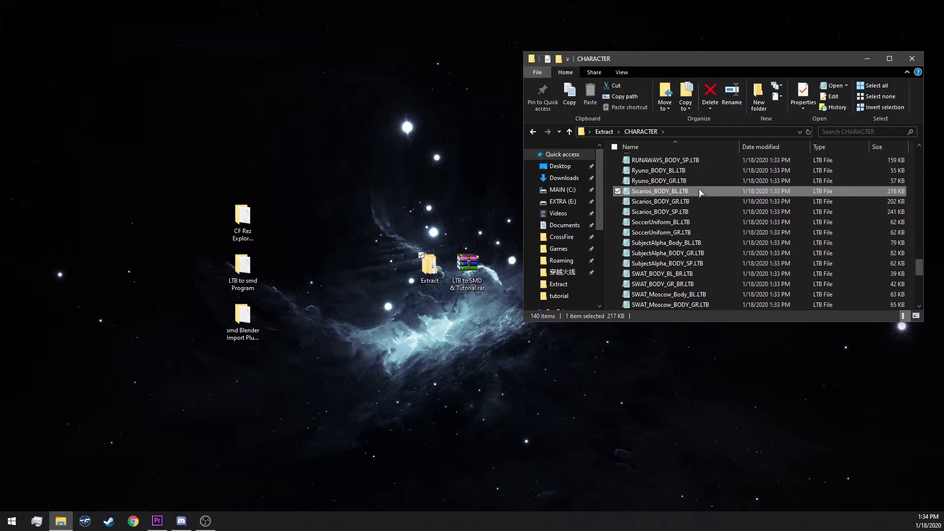
key("ctrl+c")
key("alt+Up")
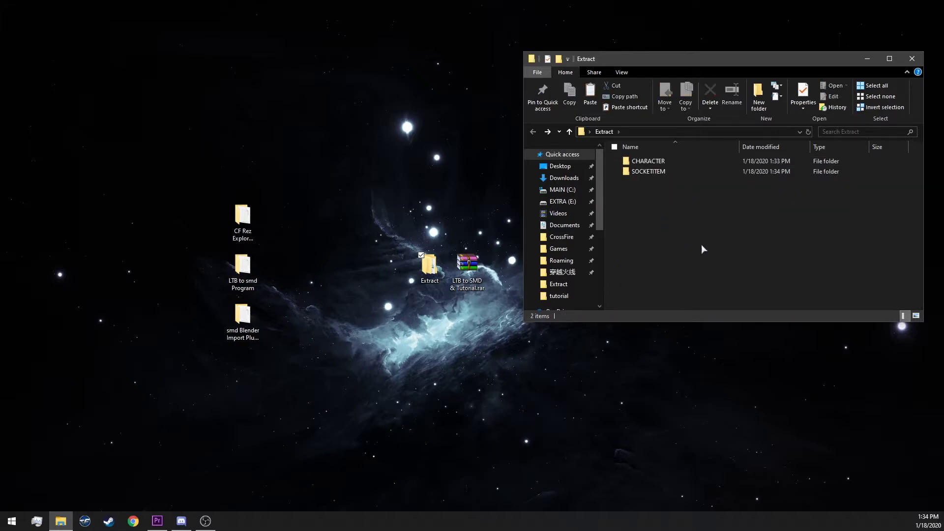
key("ctrl+v")
Select Sicarios_HAIR_BL.LTB in SOCKETITEM\BASIC\Sicarios, then head back up toward Extract
double_click(679, 172)
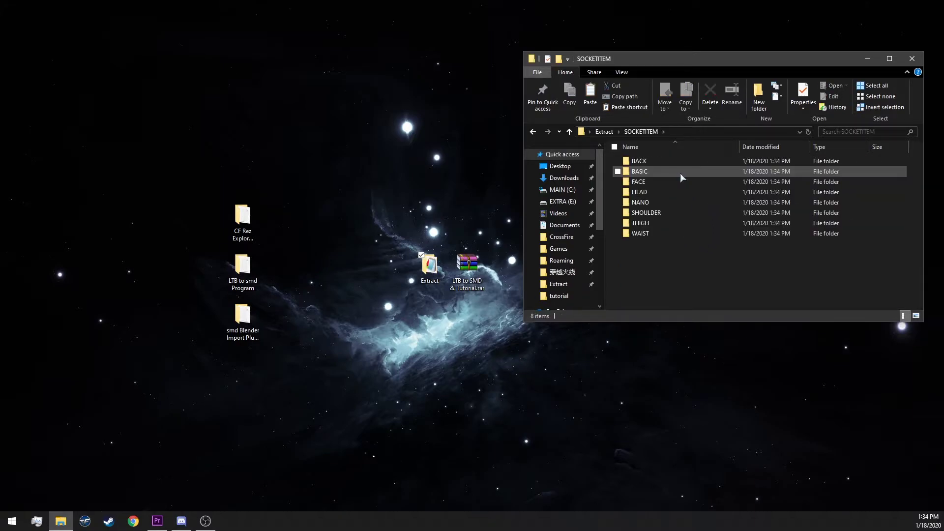
double_click(680, 173)
scroll(681, 173, "down", 5)
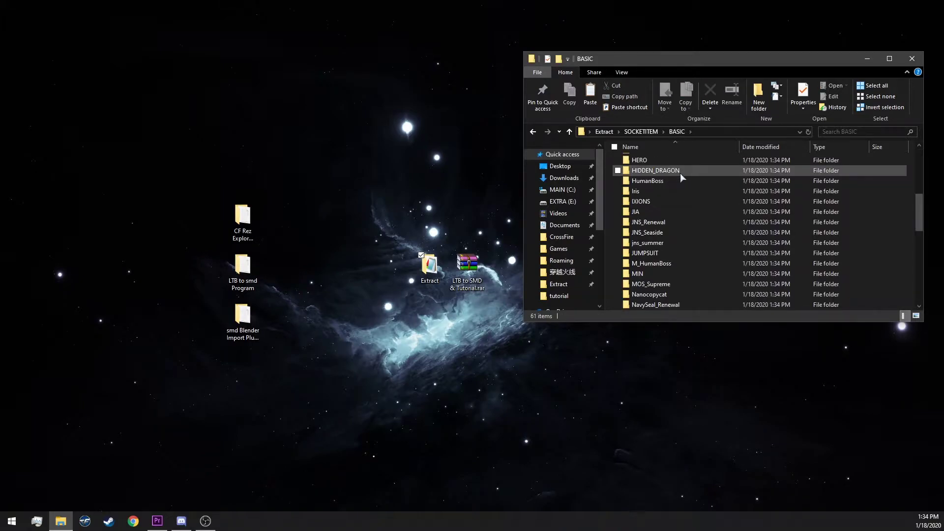
scroll(680, 173, "down", 3)
double_click(674, 192)
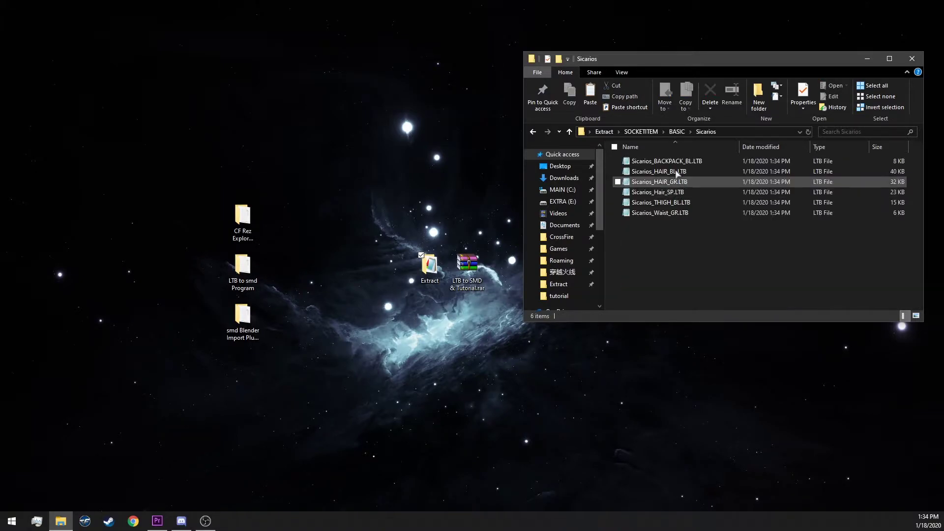
left_click(696, 170)
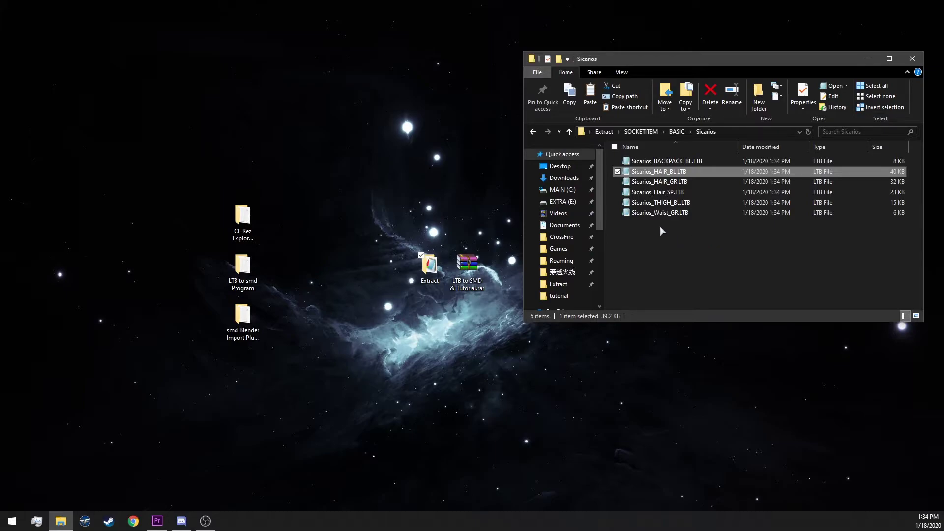
key("BackSpace")
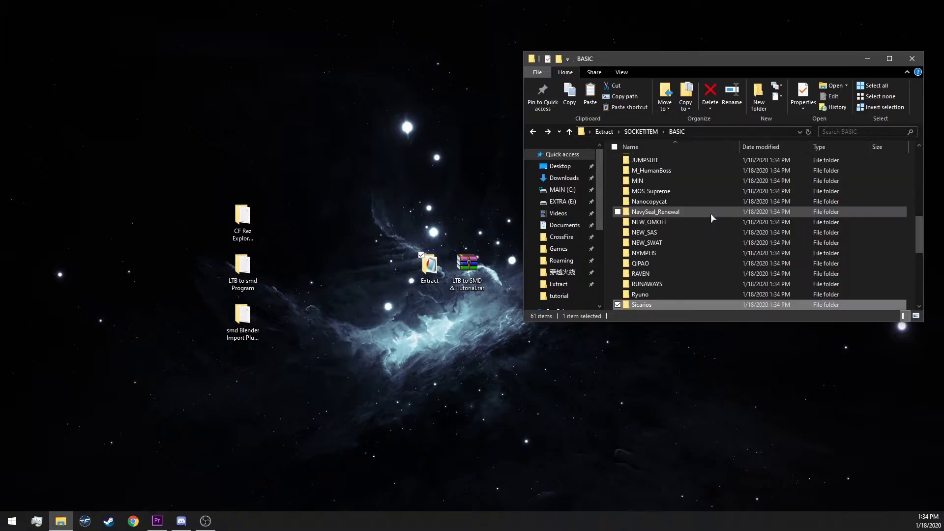
key("BackSpace")
key("BackSpace")
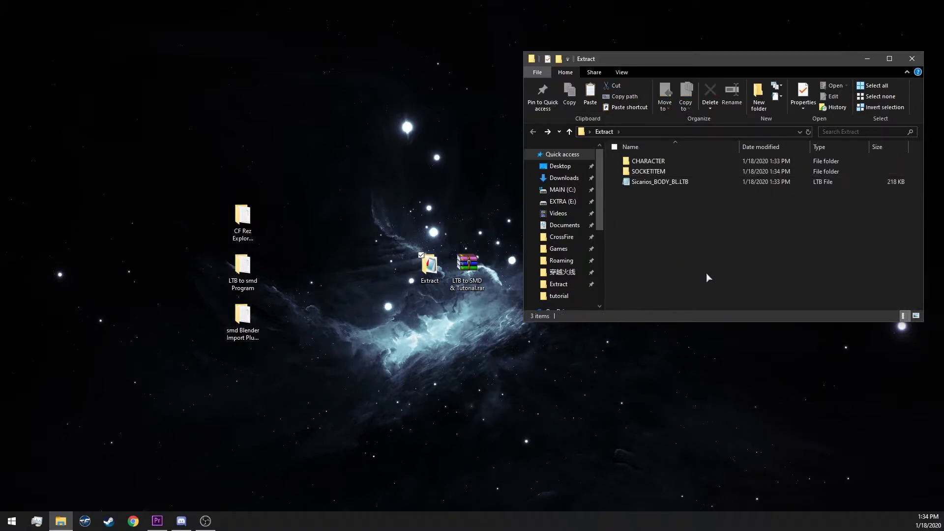
key("Down")
key("Down")
Rename Sicarios_BODY_BL.LTB to Sicarios_BODY_BL.lzma, accepting the extension warning
left_click(685, 180)
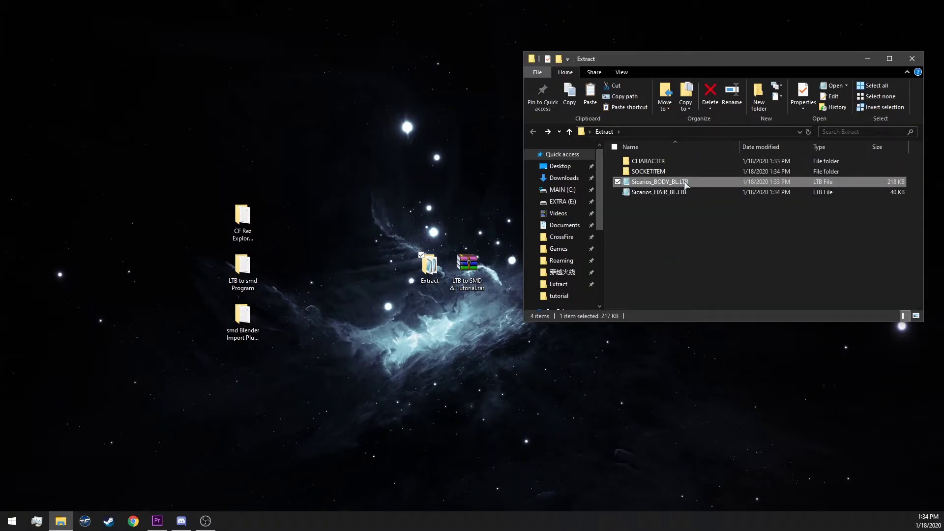
left_click(685, 184)
double_click(684, 185)
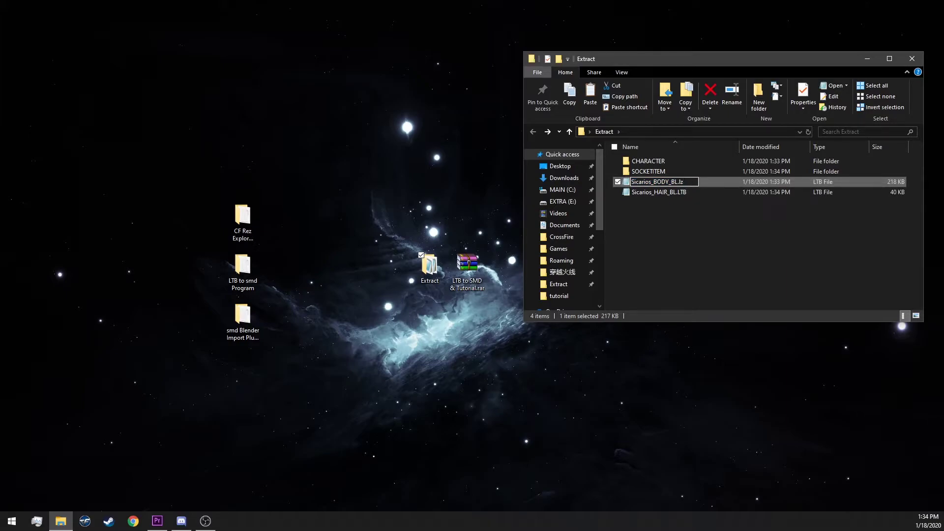
type("lzma")
key("Return")
left_click(516, 265)
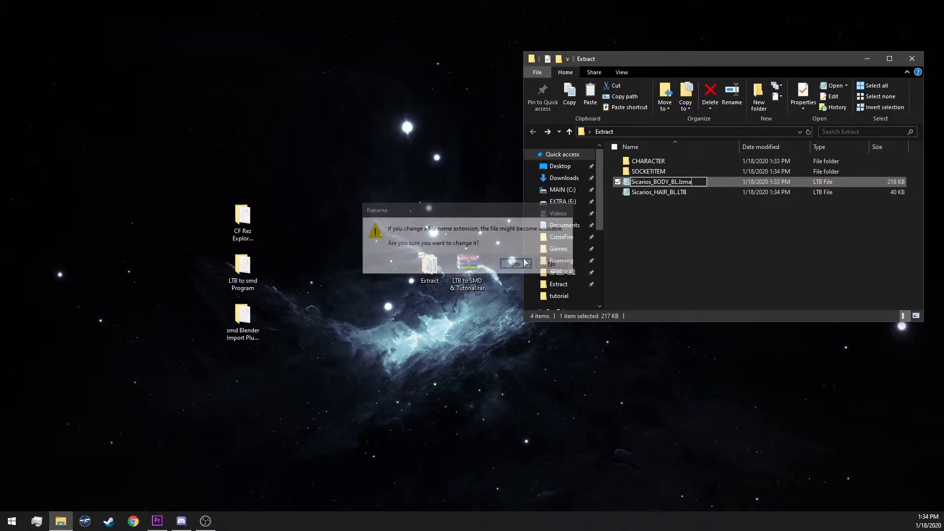
Rename Sicarios_HAIR_BL.LTB to Sicarios_HAIR_BL.lzma, accepting the extension warning
left_click(692, 192)
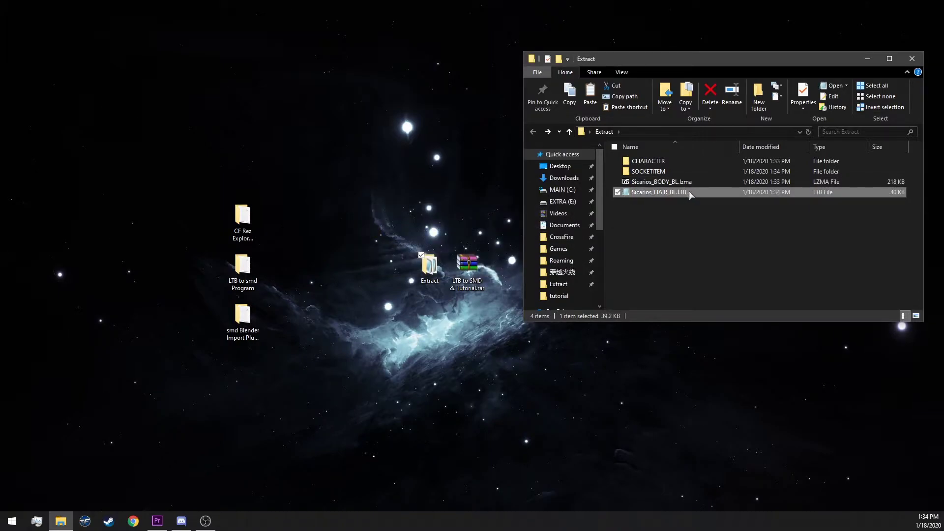
left_click(686, 191)
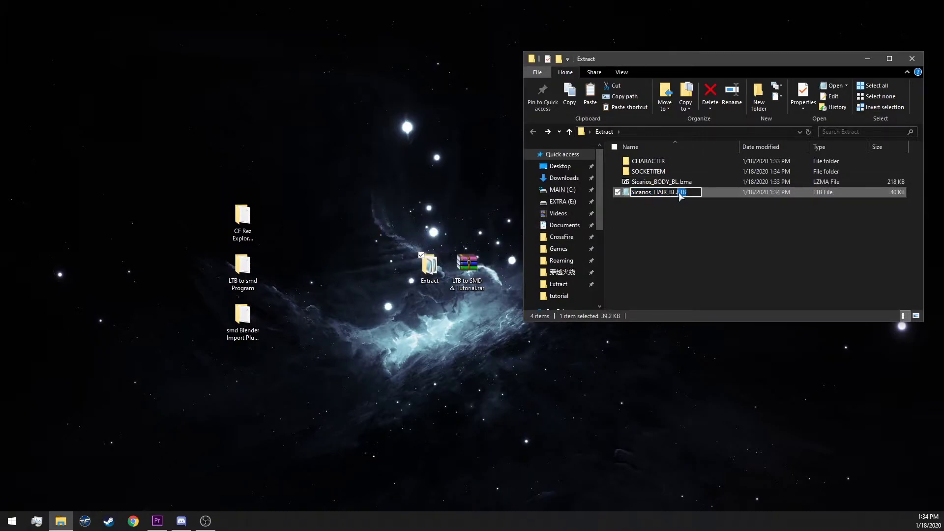
type("lzma")
key("Return")
left_click(515, 265)
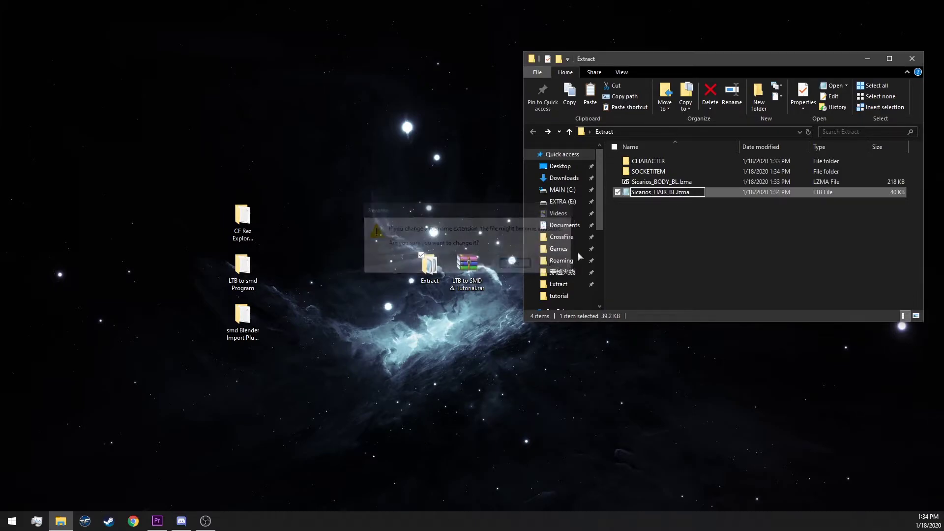
left_click_drag(734, 234, 721, 219)
Extract both Sicarios .lzma files into the Extract folder with 7-Zip, then close 7-Zip
left_click(266, 324)
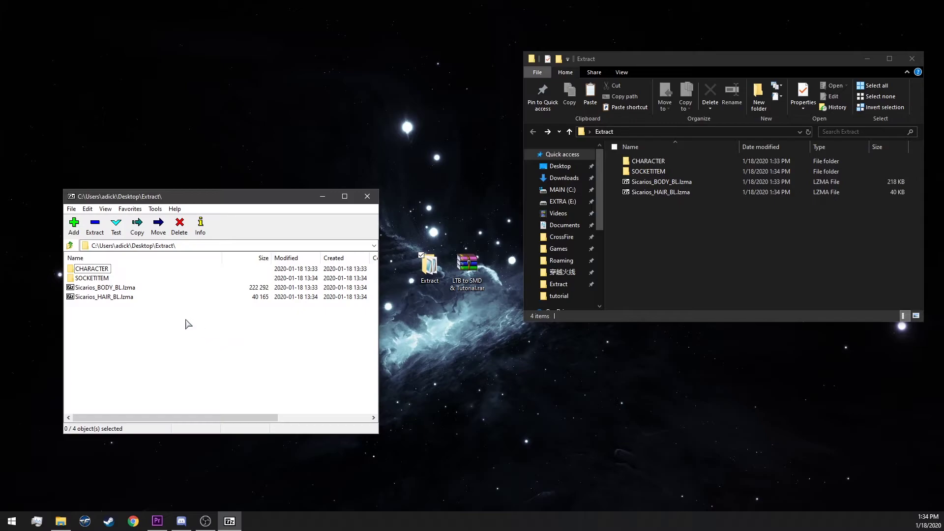
left_click_drag(130, 315, 117, 292)
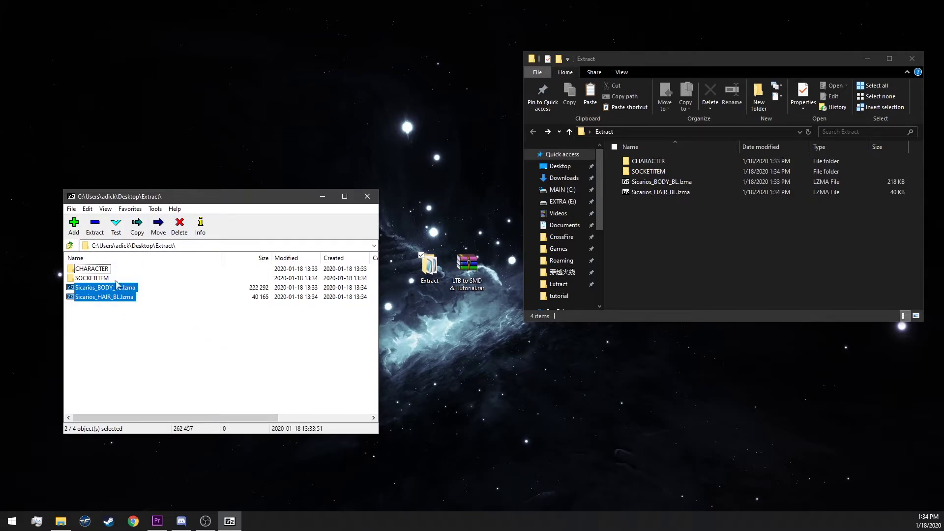
left_click(95, 227)
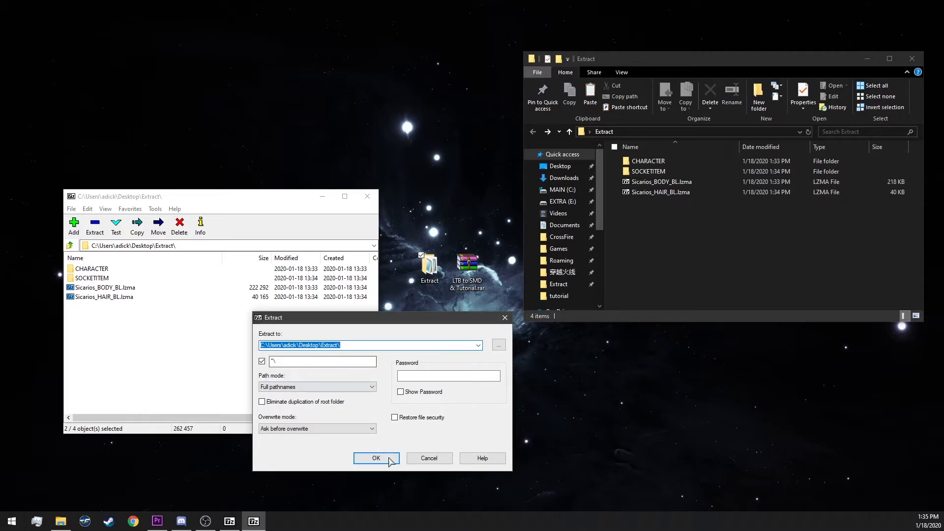
left_click(377, 458)
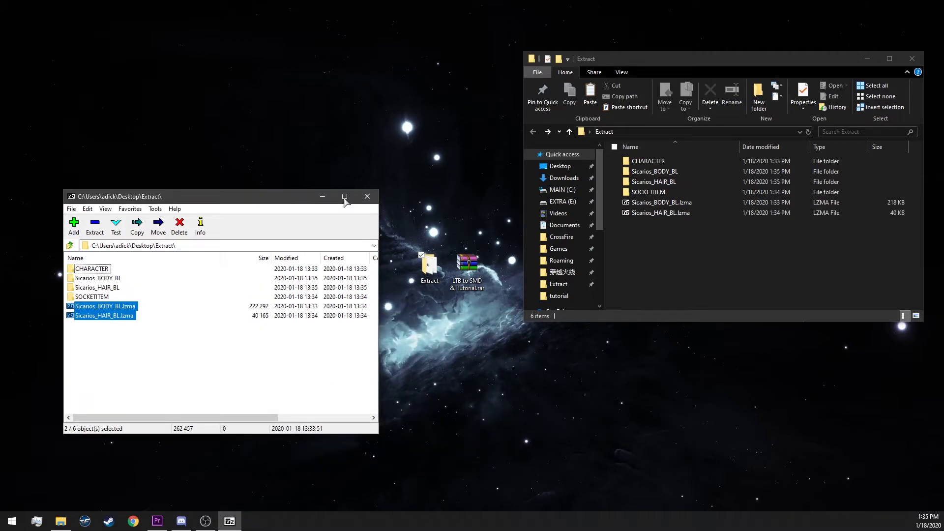
left_click(373, 194)
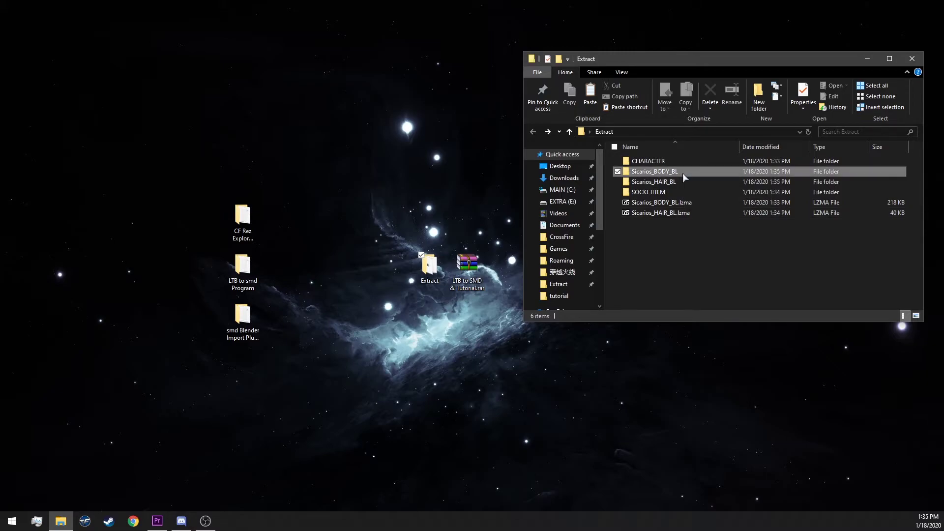
Rename the decompressed body file to Sicarios_BODY_BL.LTB
double_click(682, 174)
left_click(680, 161)
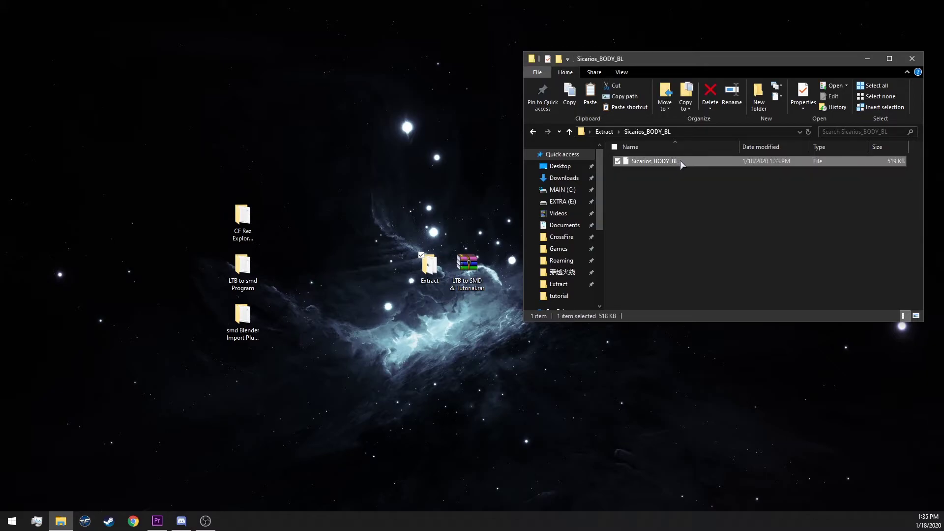
left_click(680, 160)
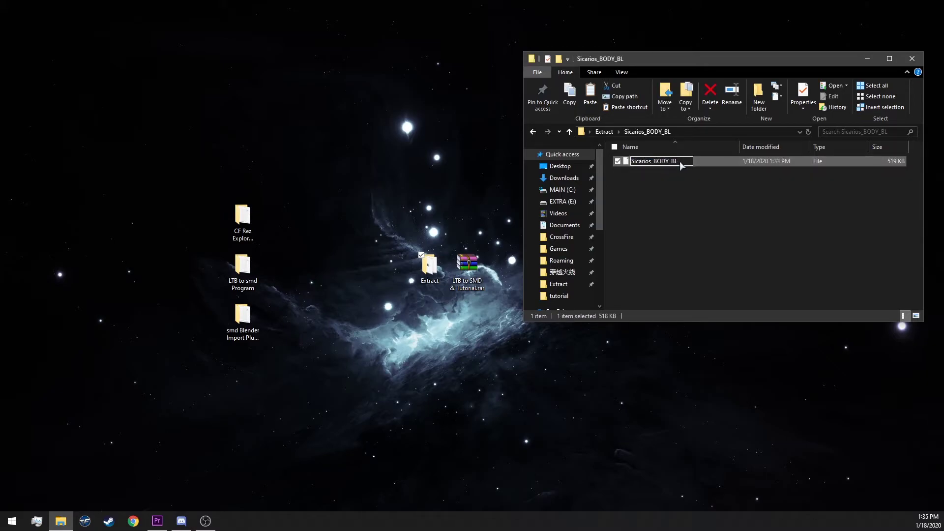
type(".LTB")
key("Return")
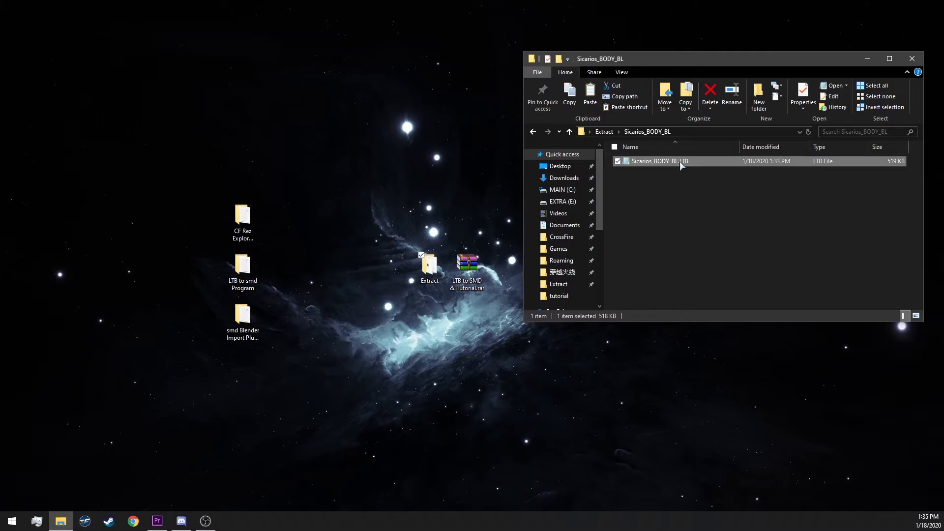
key("BackSpace")
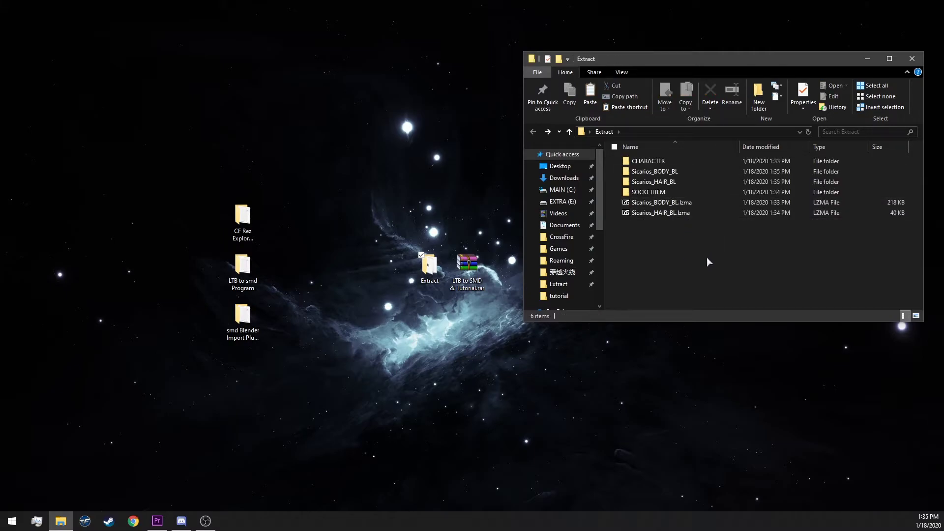
Rename the decompressed hair file to Sicarios_HAIR_BL.LTB and paste it into Extract
double_click(690, 183)
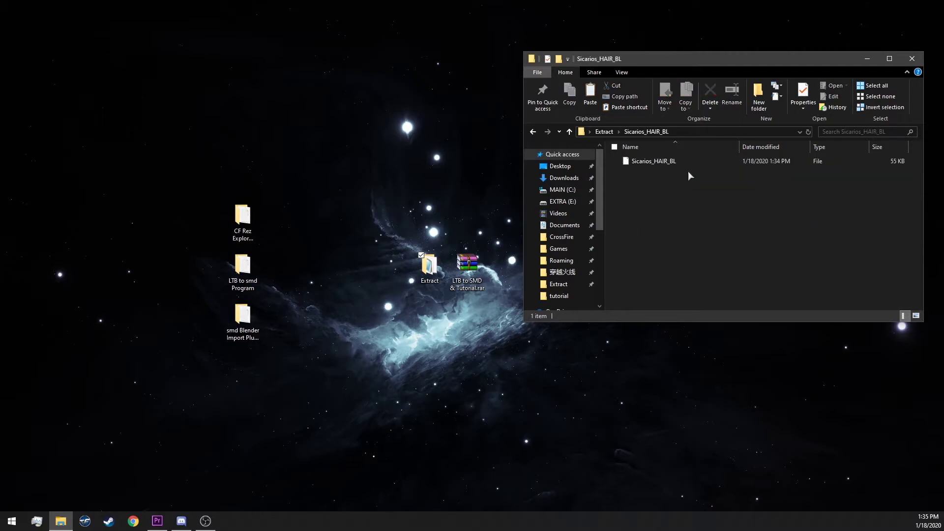
left_click(680, 160)
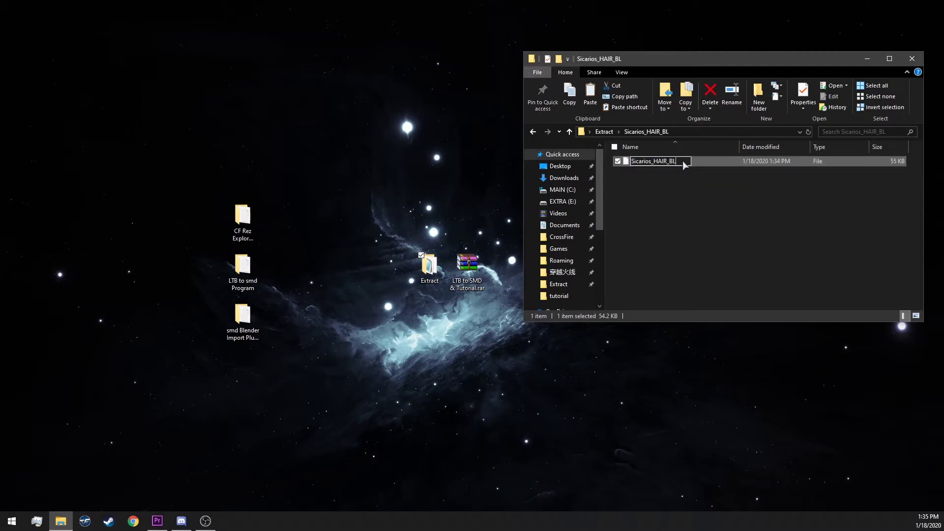
type("LTB")
key("Return")
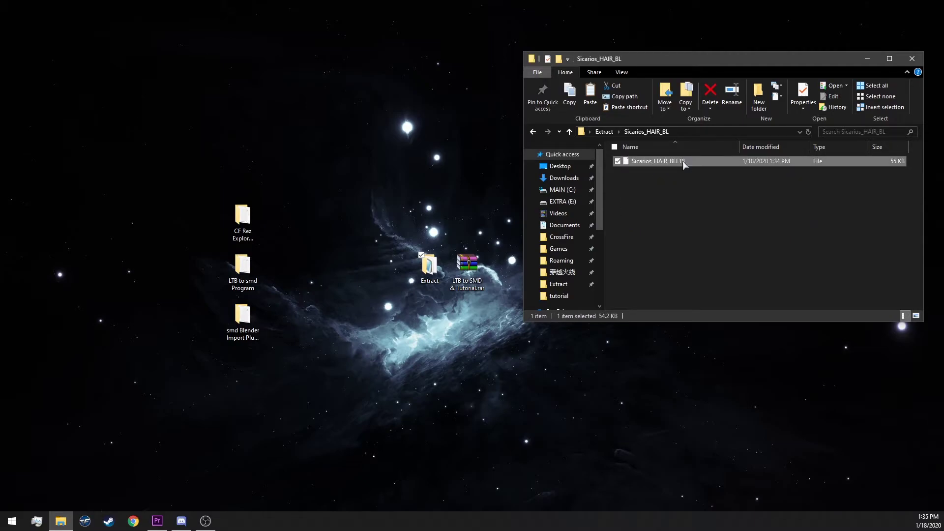
left_click(679, 161)
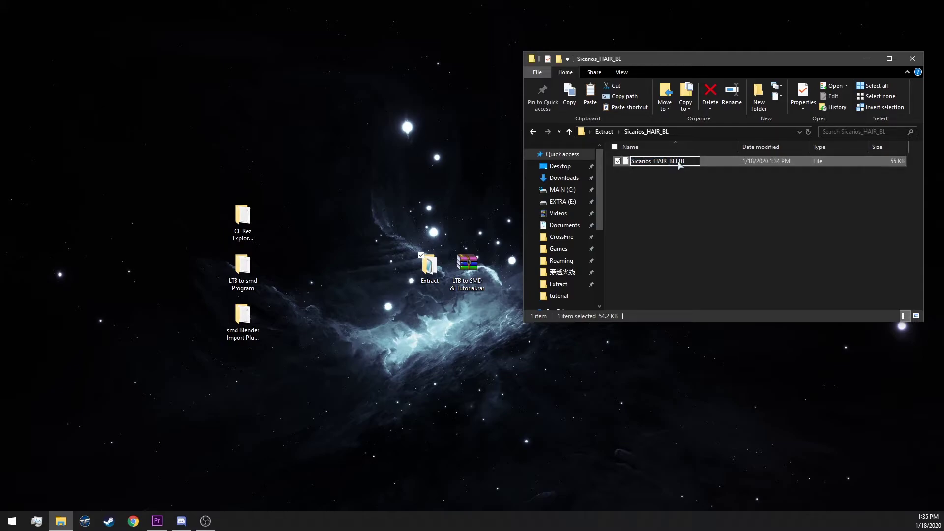
key("Return")
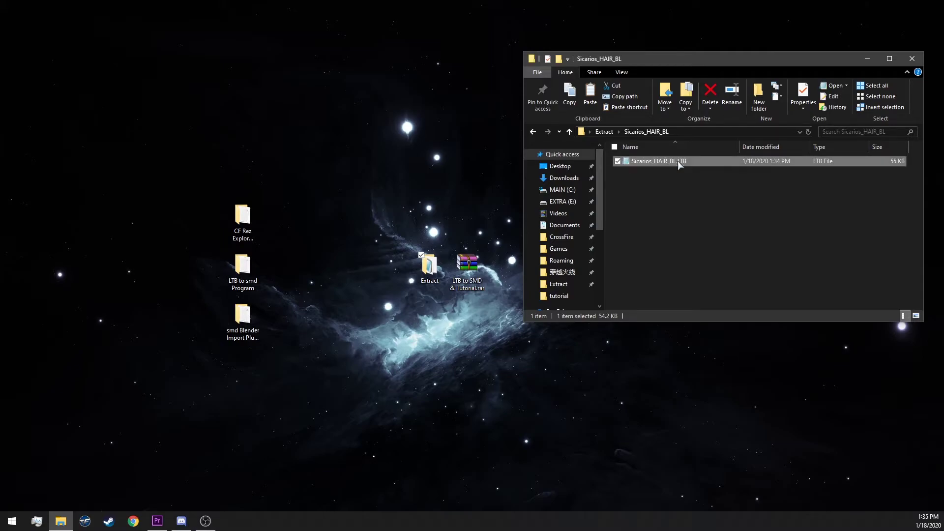
key("alt+Up")
key("ctrl+v")
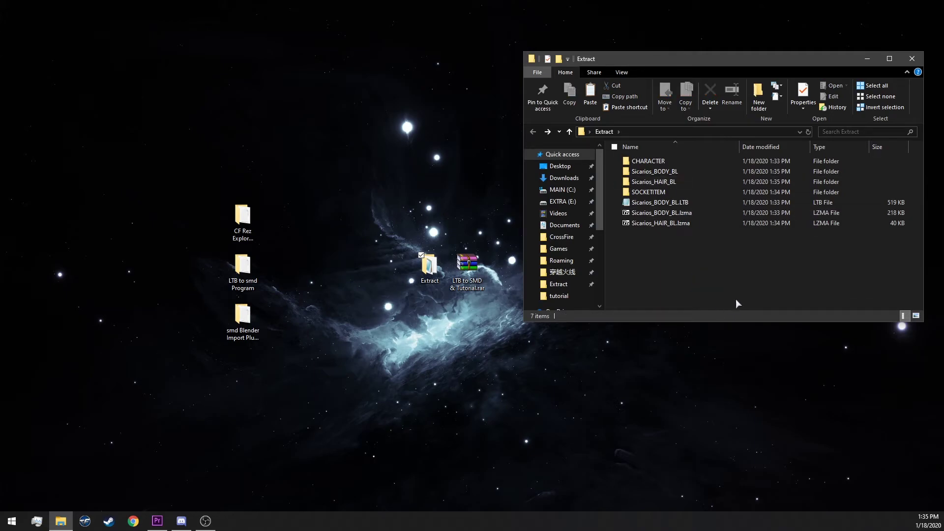
Launch LTB转smd 2.18 and convert Sicarios_BODY_BL.LTB to LTA, then to SMD
double_click(246, 273)
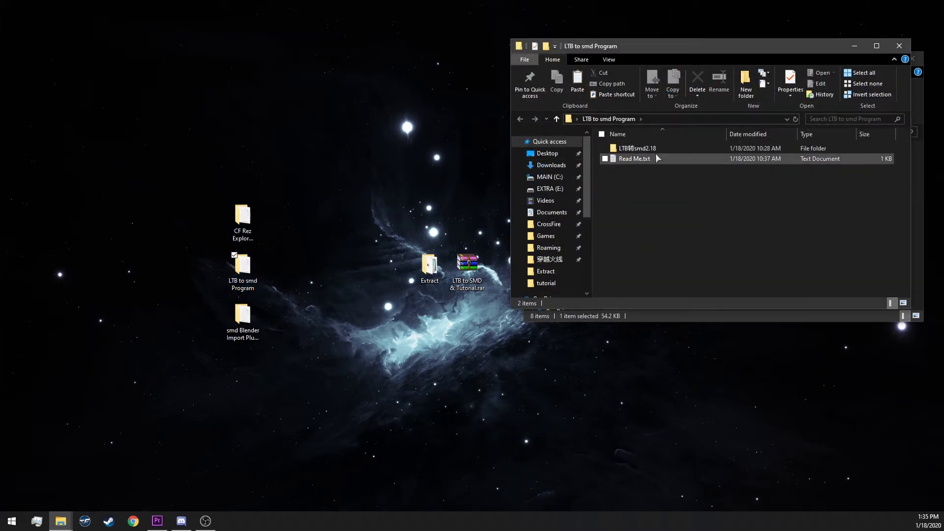
double_click(658, 149)
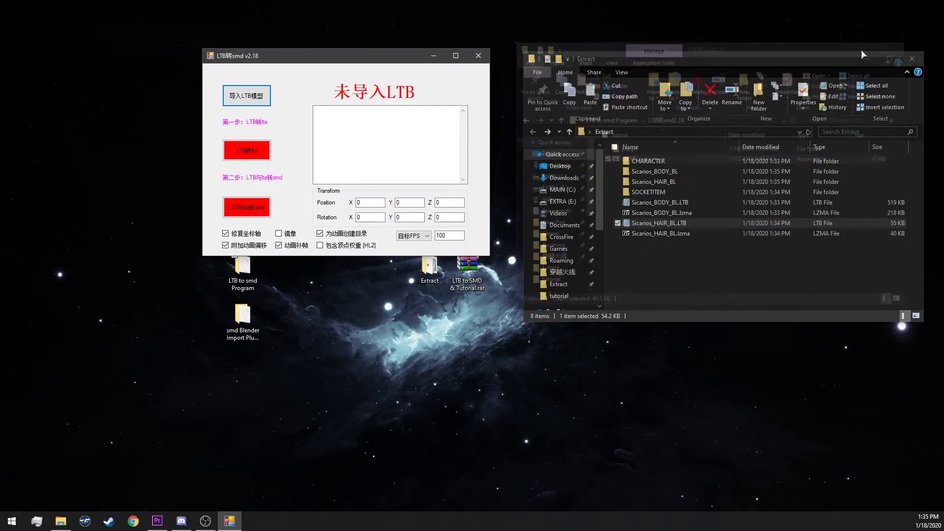
left_click(251, 95)
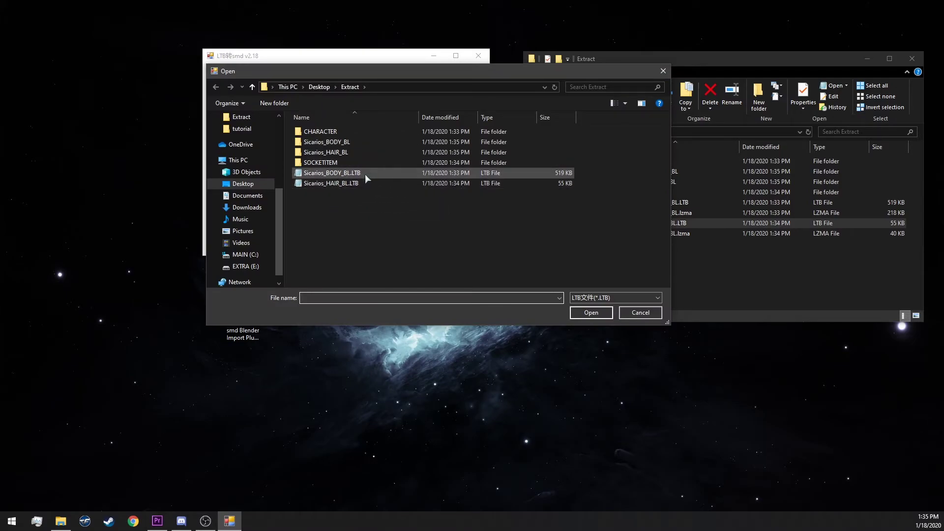
double_click(361, 172)
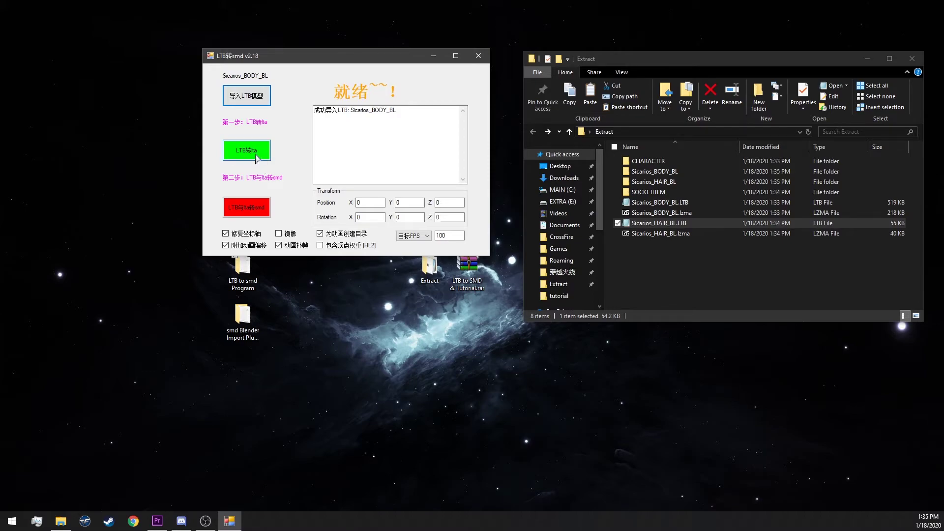
left_click(258, 161)
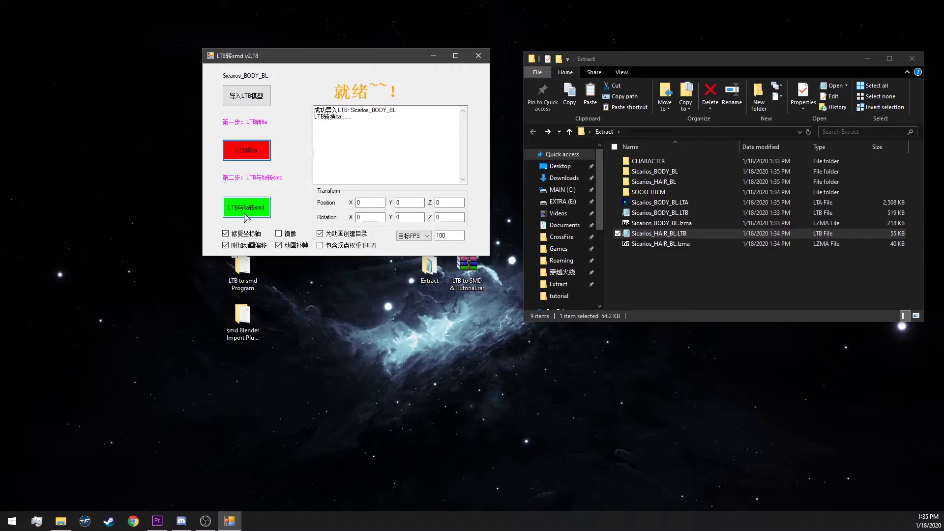
left_click(261, 217)
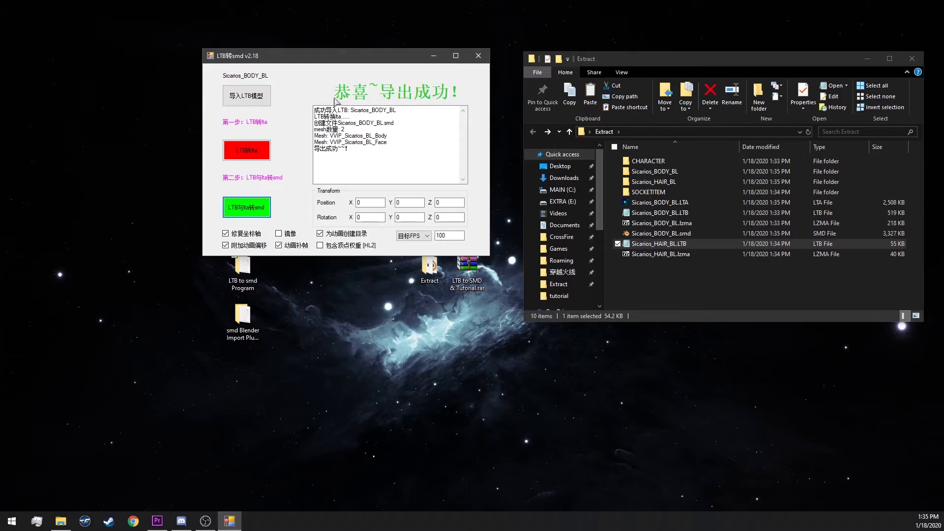
left_click(254, 100)
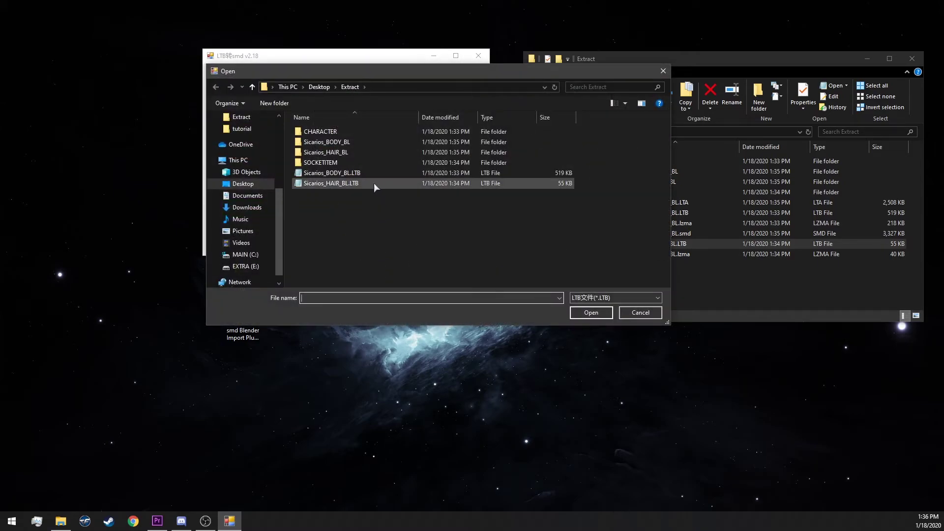
Convert Sicarios_HAIR_BL.LTB to LTA and then SMD, and check the new SMD files in Extract
left_click(374, 183)
left_click(247, 150)
left_click(247, 208)
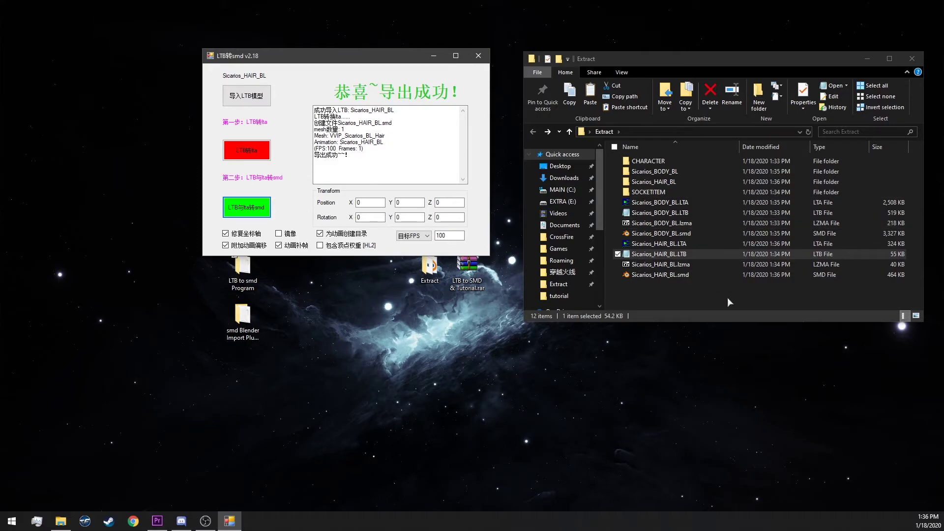
left_click(697, 275)
left_click(694, 237)
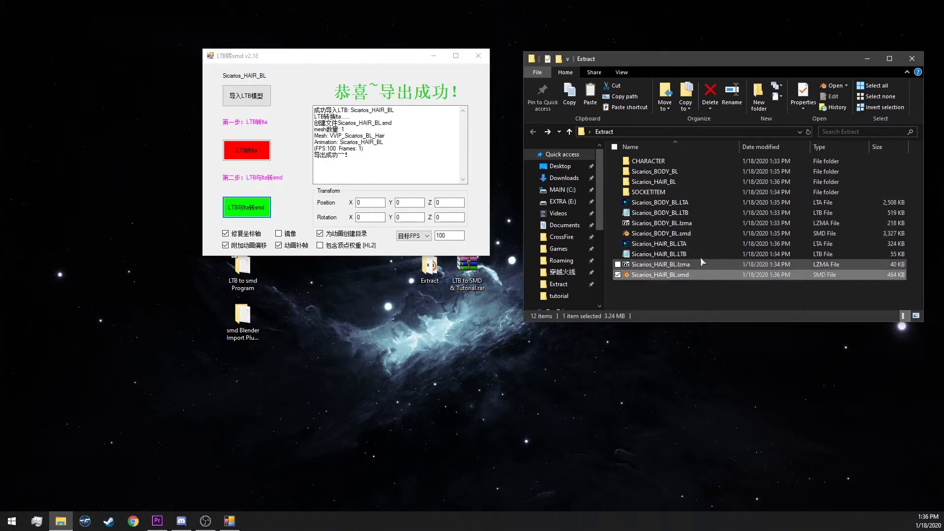
double_click(686, 237)
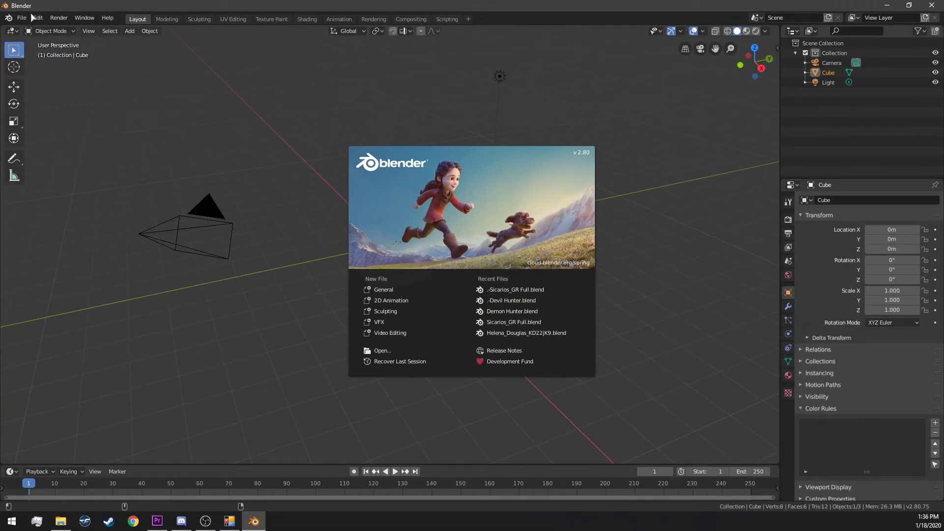
Install blender_source_tools_3.0.3.zip from the smd Blender Import Plug-in folder and confirm it's enabled via a 'source' search
left_click(32, 17)
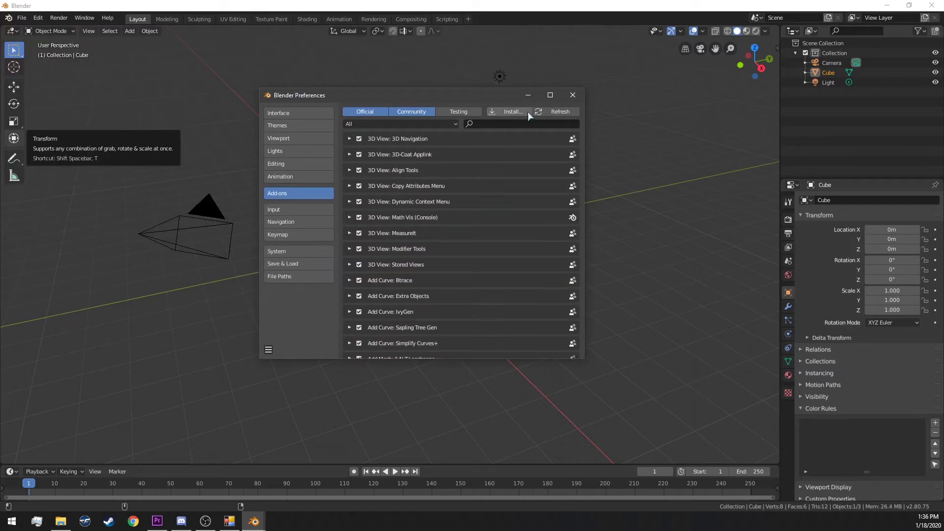
left_click(527, 111)
left_click(296, 160)
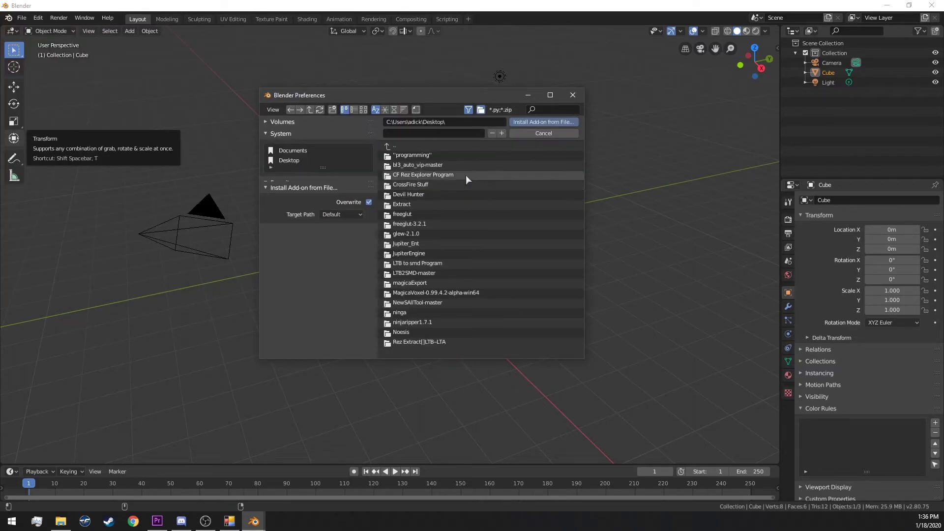
double_click(458, 201)
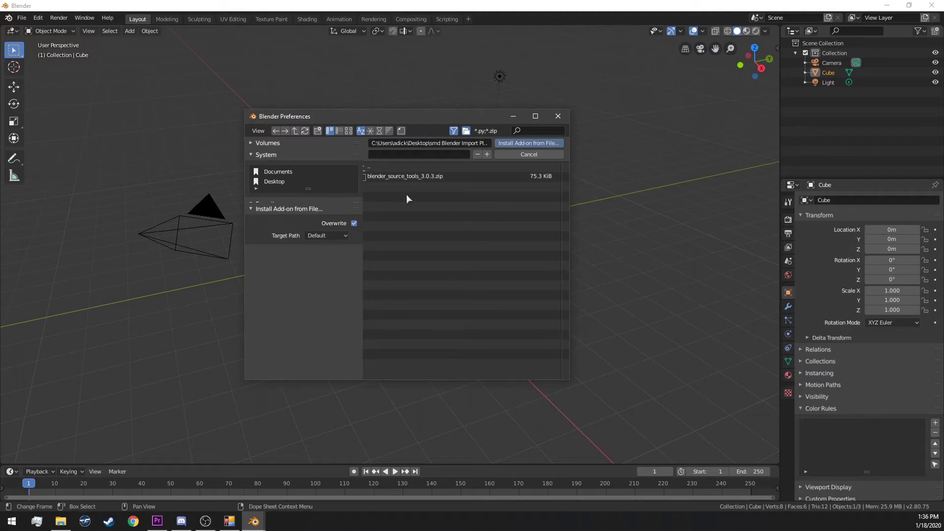
left_click(460, 176)
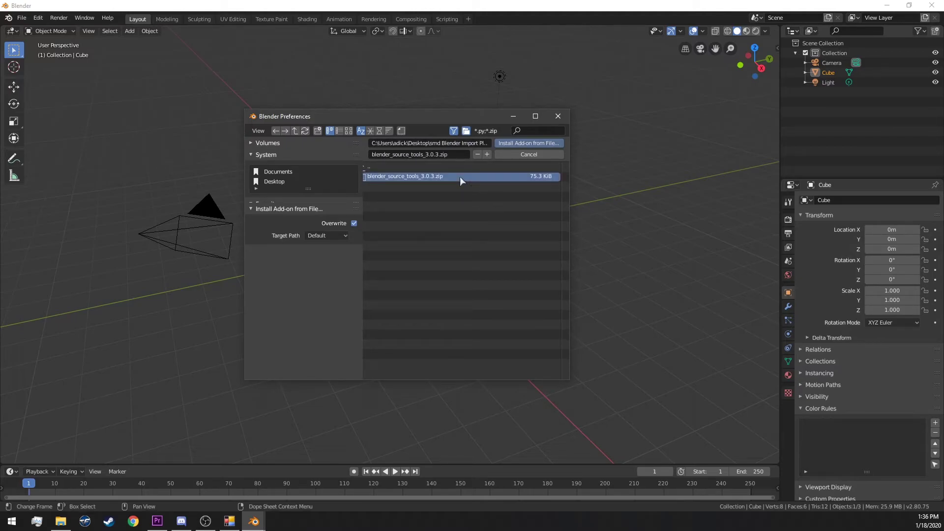
left_click(533, 144)
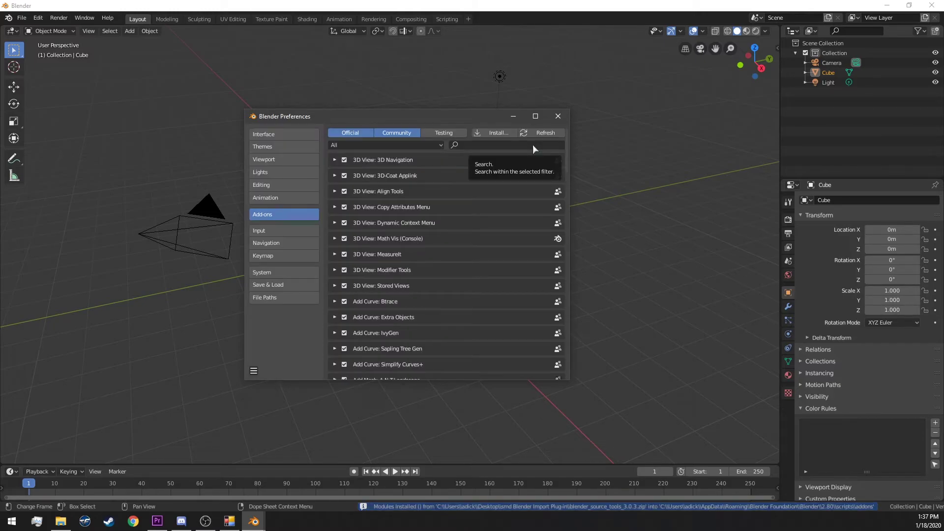
left_click(480, 145)
type("source")
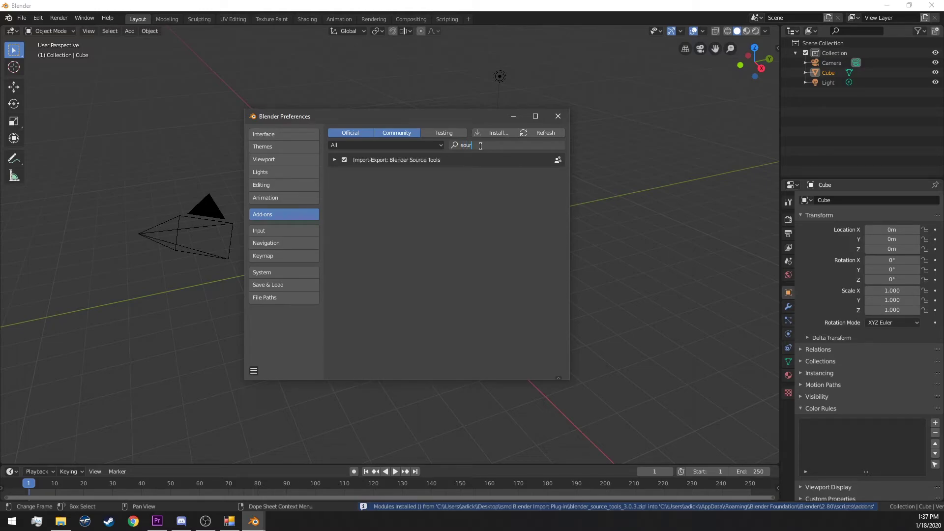
key("Return")
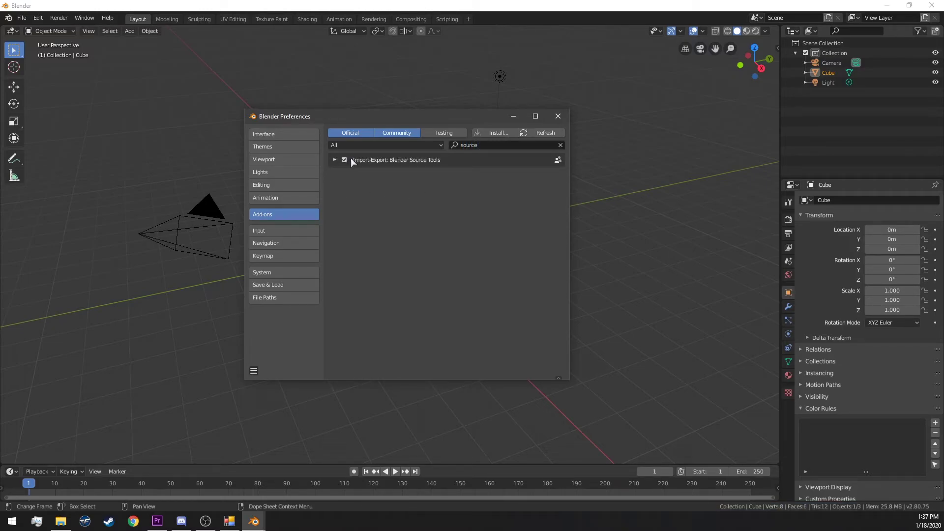
left_click(557, 116)
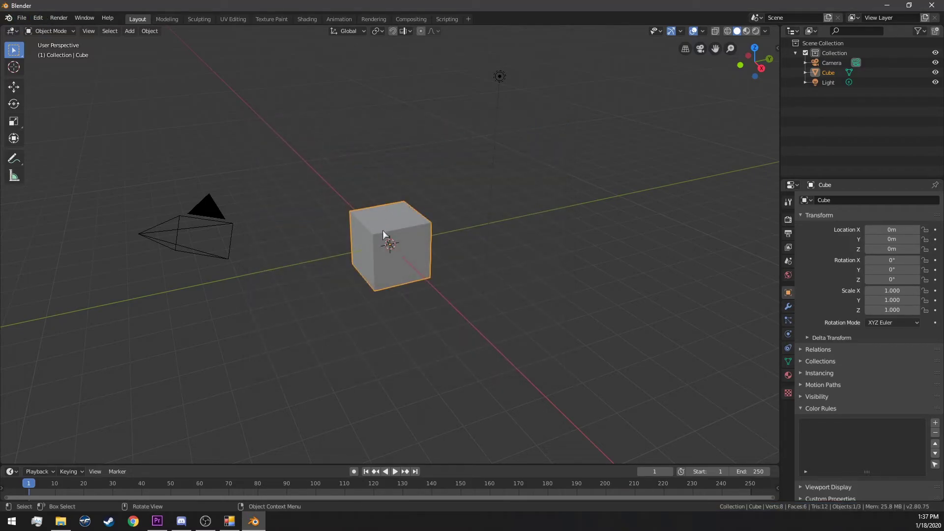
Delete the default cube and select both Sicarios .smd files in Desktop > Extract for Source Engine import
key("Delete")
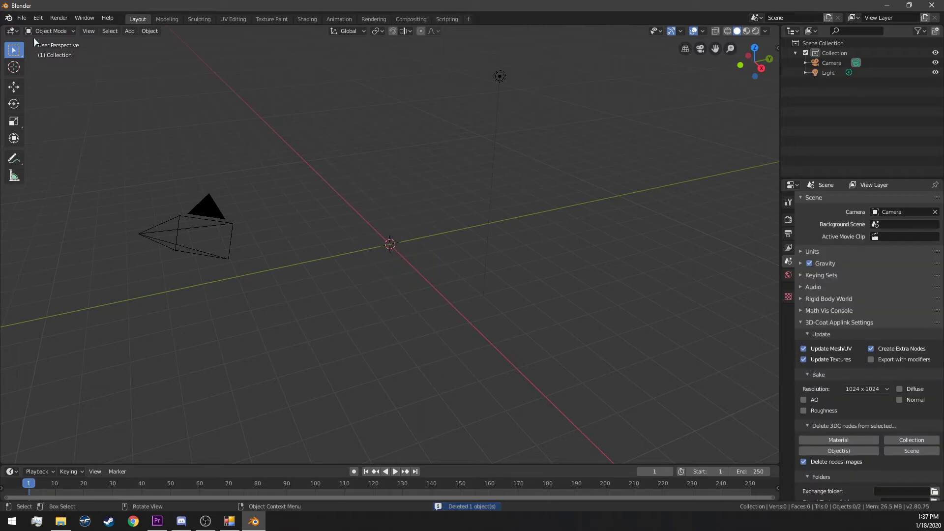
left_click(22, 18)
mouse_move(36, 174)
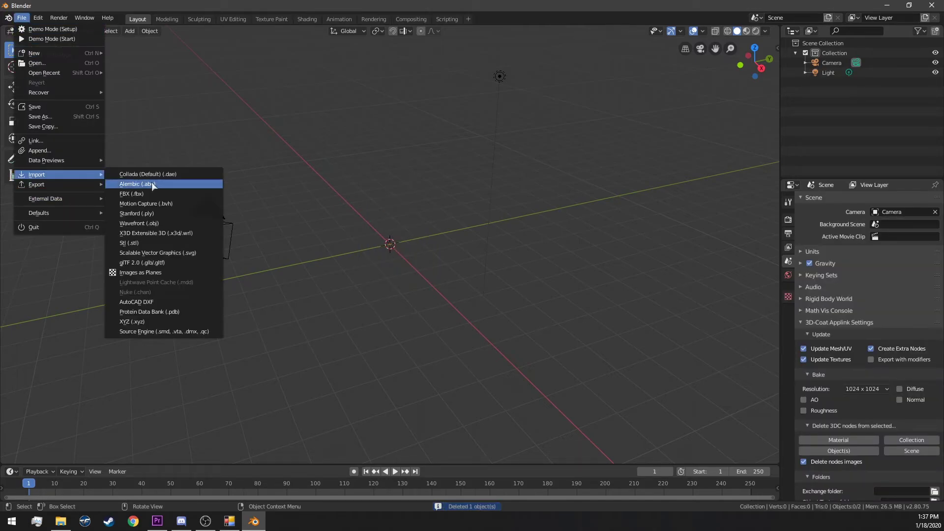
left_click(172, 333)
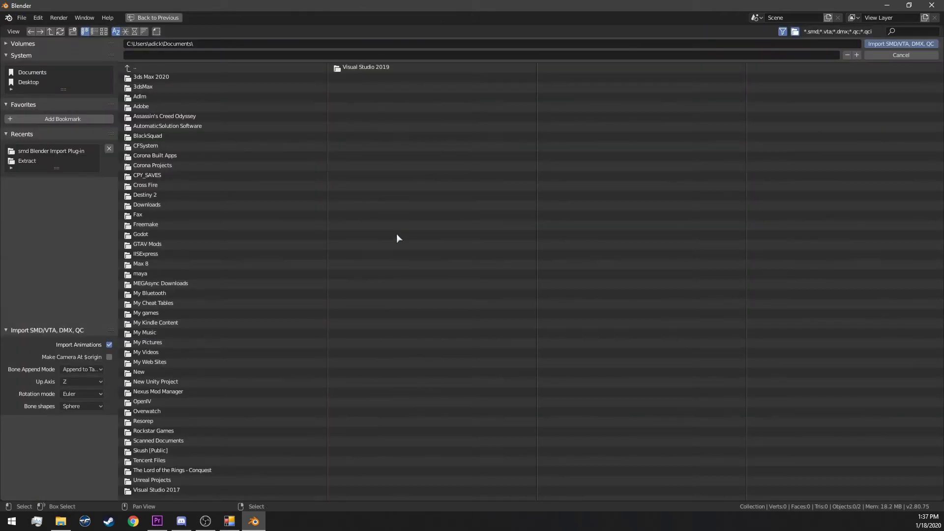
left_click(42, 79)
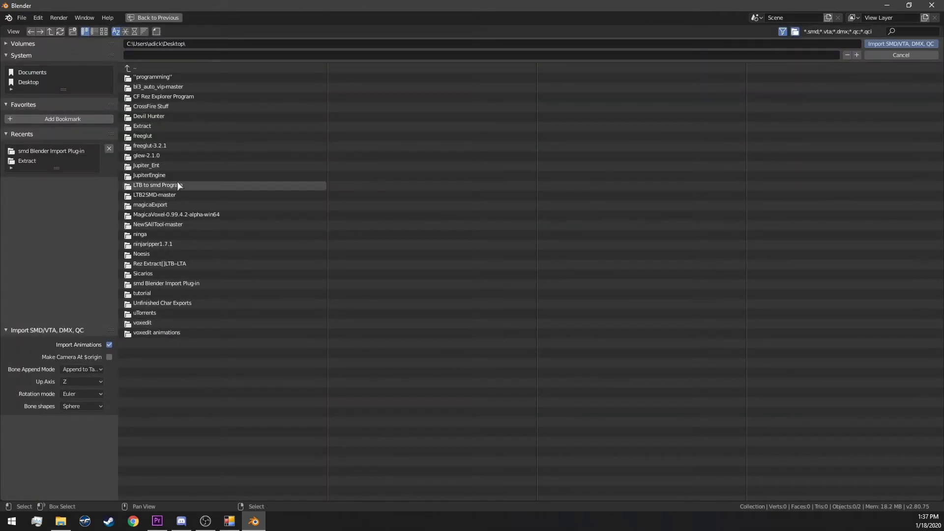
left_click(180, 127)
left_click_drag(194, 155, 153, 116)
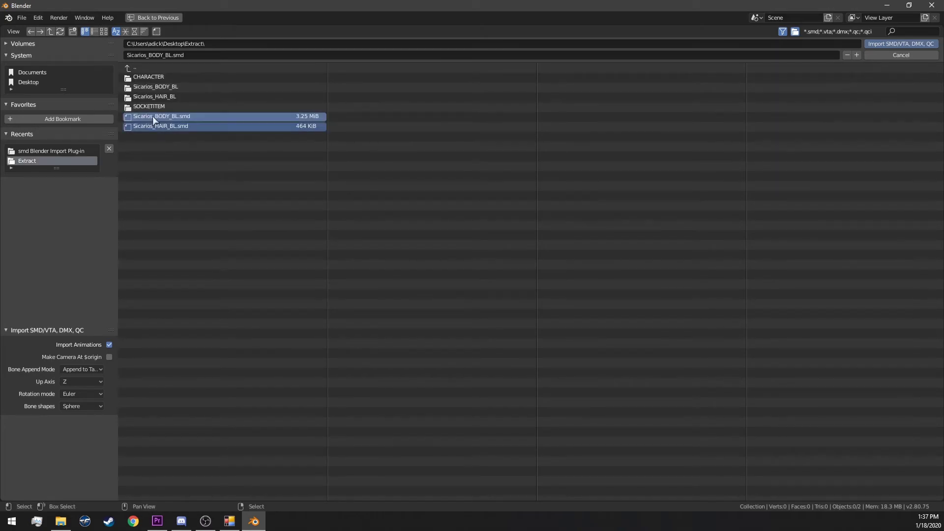
Import the two selected Sicarios SMD files and orbit to an upright front view
double_click(152, 117)
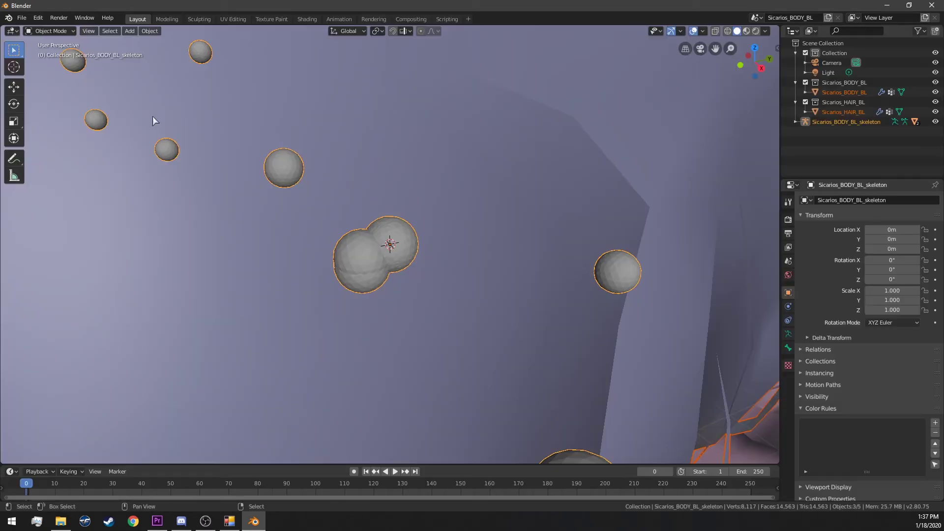
middle_click_drag(361, 242, 358, 233)
scroll(359, 234, "down", 5)
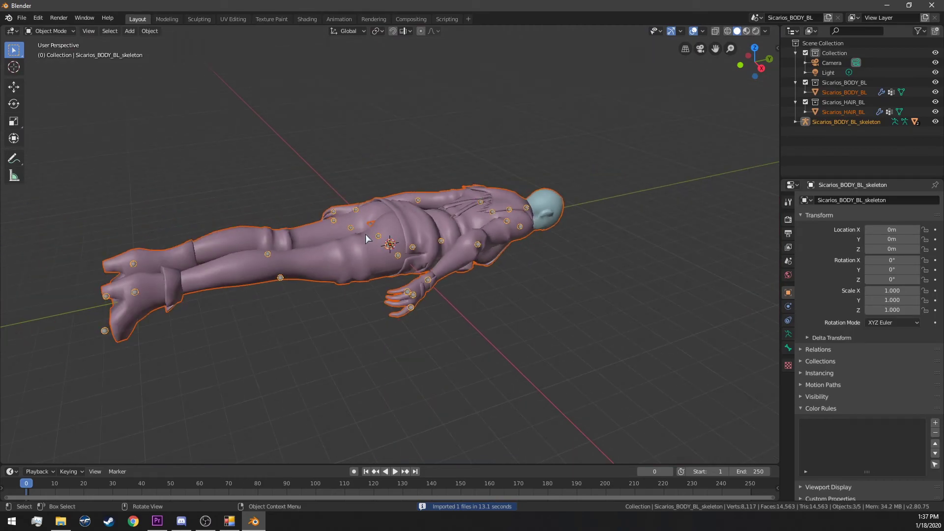
scroll(365, 234, "down", 3)
mouse_move(492, 259)
middle_mouse_down()
mouse_move(346, 156)
mouse_move(322, 116)
mouse_move(361, 106)
middle_mouse_up()
left_click(361, 106)
scroll(495, 188, "up", 2)
scroll(395, 214, "up", 2)
scroll(396, 210, "up", 3)
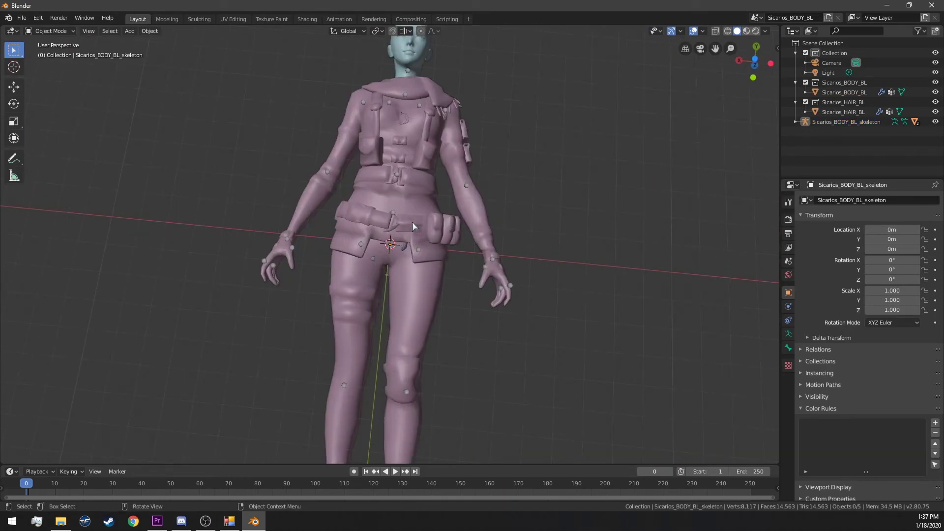
scroll(413, 222, "down", 1)
Select Sicarios_HAIR_BL in the Outliner and move it up along Y onto the head
left_click(839, 105)
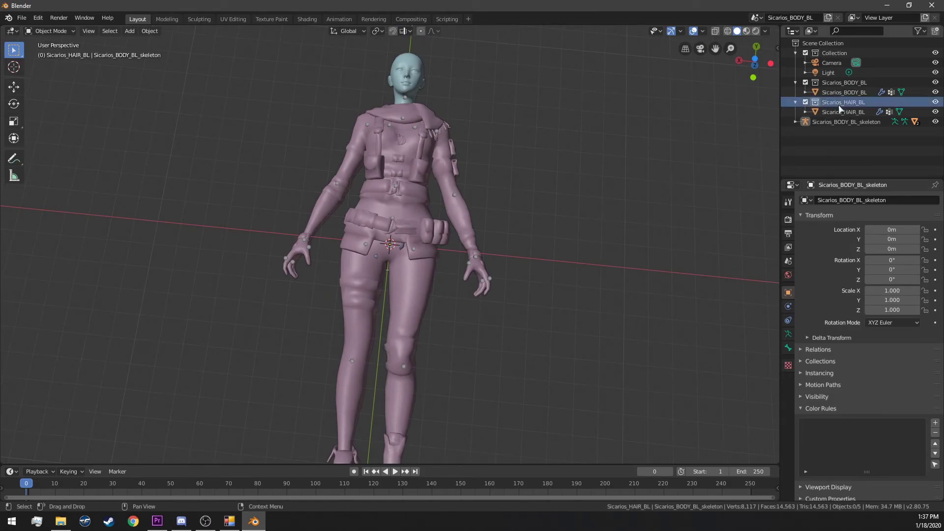
left_click(848, 112)
left_click(14, 86)
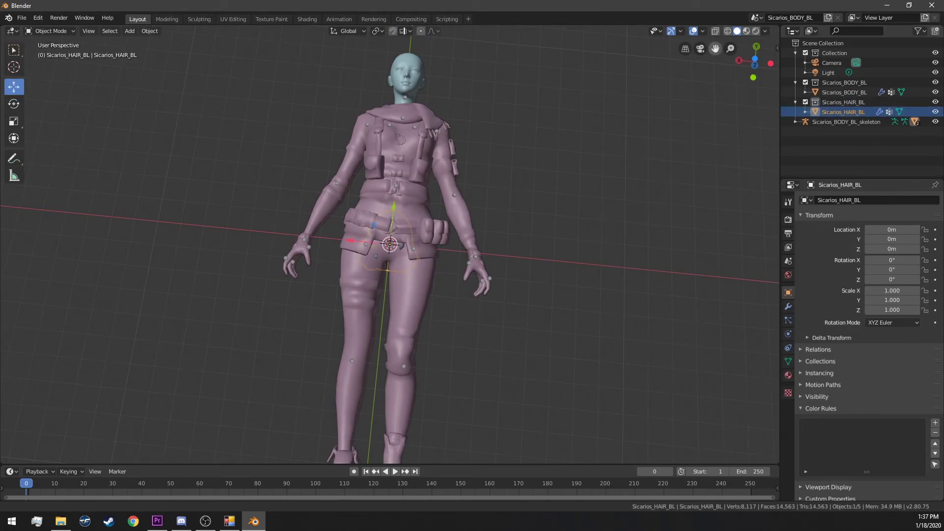
middle_click_drag(407, 214, 406, 318, "shift")
left_click_drag(406, 317, 430, 143)
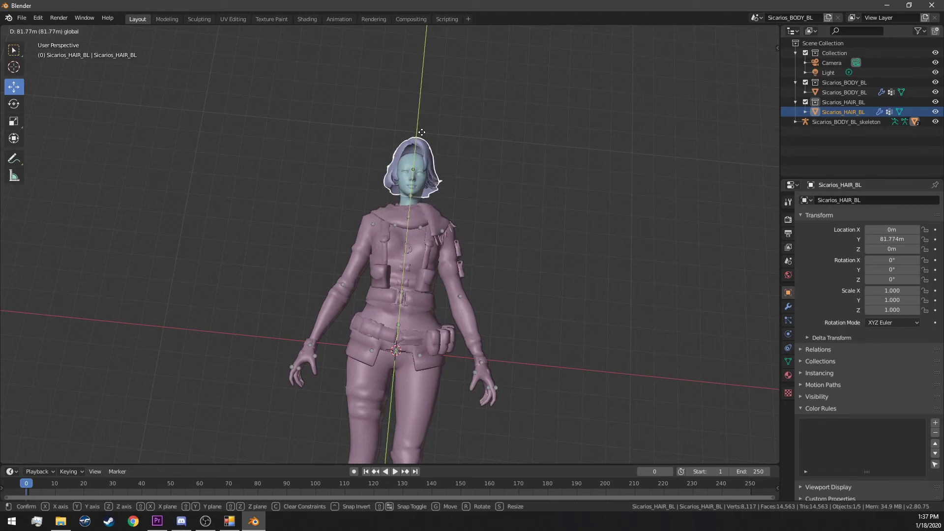
left_click(430, 143)
Orbit and pan around the figure to check the hair placement down to the feet
mouse_move(430, 144)
middle_mouse_down()
mouse_move(491, 151)
mouse_move(535, 240)
mouse_move(448, 198)
mouse_move(576, 180)
mouse_move(684, 326)
mouse_move(495, 263)
mouse_move(564, 274)
mouse_move(498, 215)
mouse_move(527, 79)
mouse_move(537, 480)
mouse_move(478, 339)
mouse_move(290, 354)
mouse_move(526, 306)
mouse_move(474, 288)
mouse_move(443, 299)
middle_mouse_up()
scroll(445, 290, "up", 5)
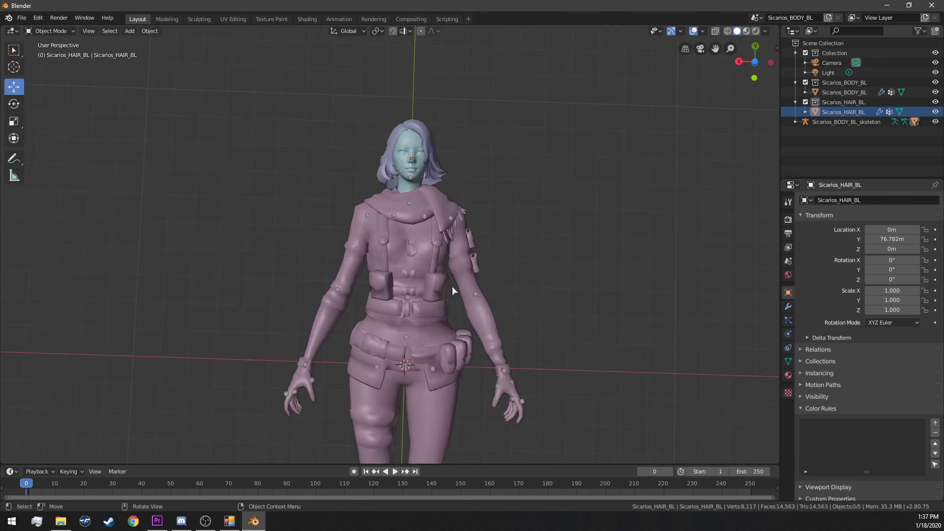
scroll(487, 285, "down", 3)
left_click_drag(713, 49, 709, 46)
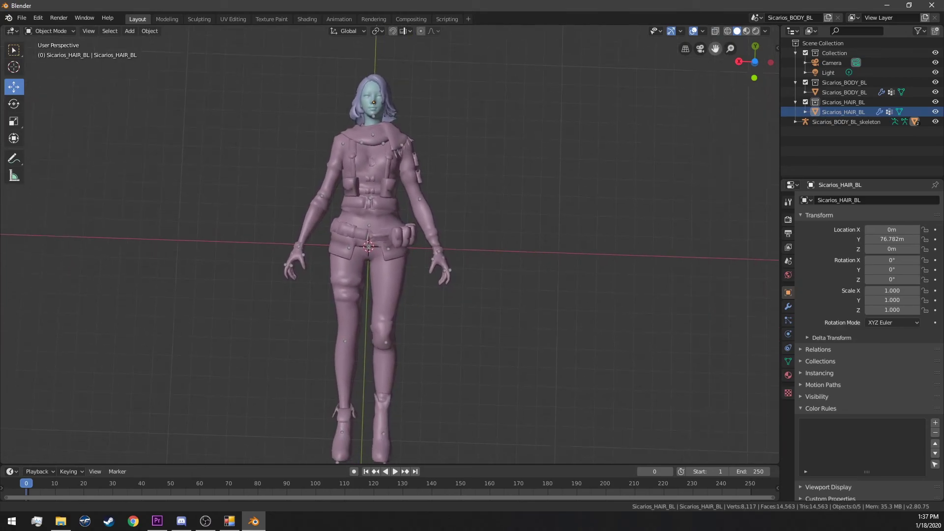
mouse_move(492, 207)
middle_mouse_down()
mouse_move(502, 230)
mouse_move(462, 175)
mouse_move(387, 136)
mouse_move(334, 135)
mouse_move(243, 159)
mouse_move(137, 219)
middle_mouse_up()
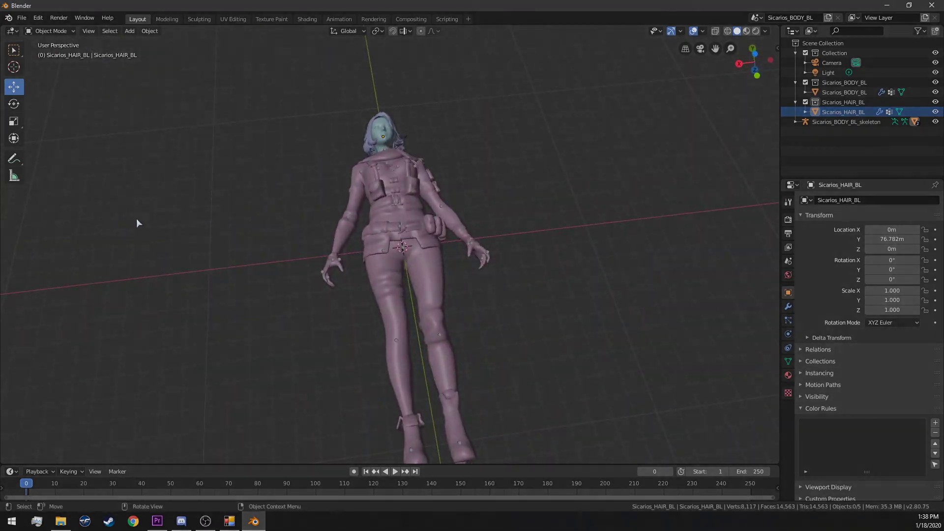